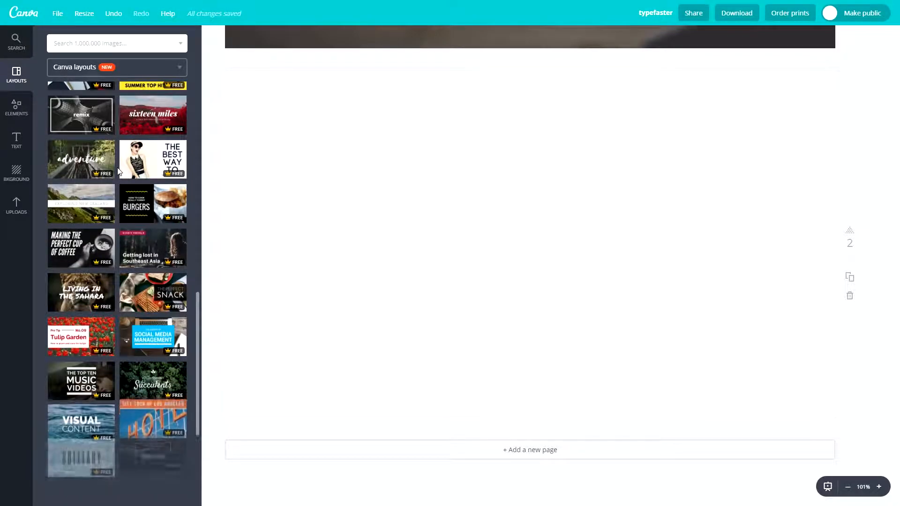
- Browse the Canva layouts and apply the "Hiking The Cherokee Forest" layout to page 2
scroll(110, 291, down, 5)
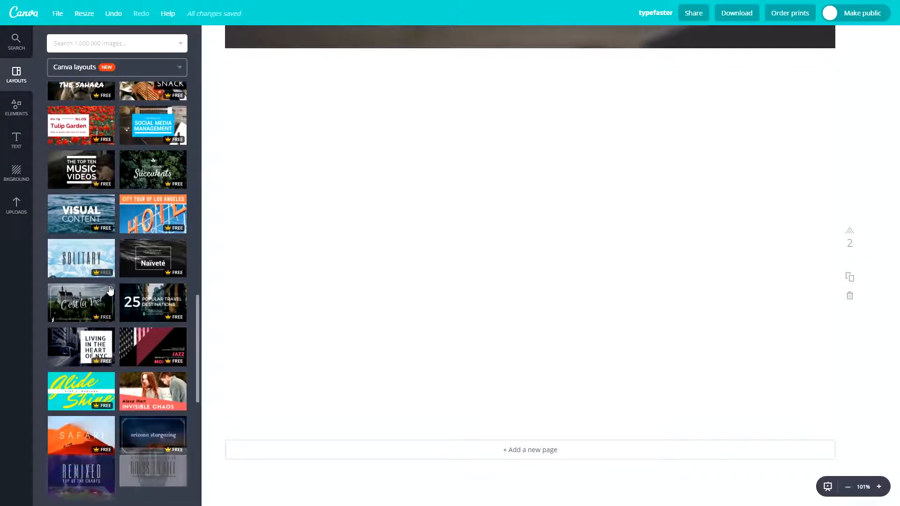
scroll(80, 307, down, 3)
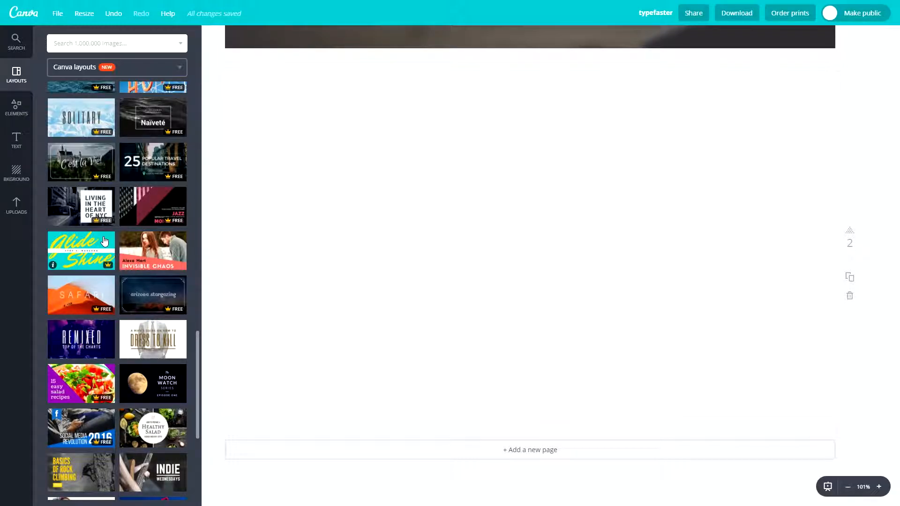
scroll(101, 242, up, 10)
scroll(98, 244, up, 8)
click(153, 299)
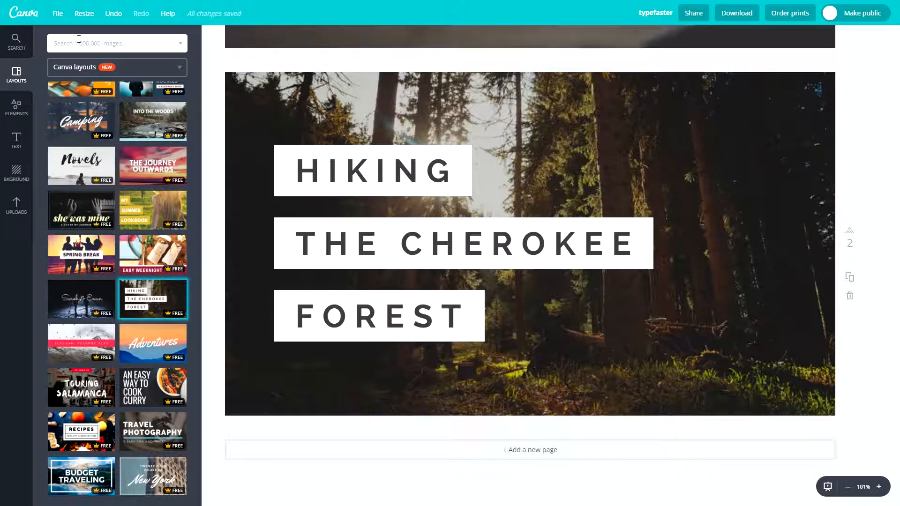
- Replace the forest photo behind the heading on page 2 with the free plain black background
click(16, 172)
scroll(55, 162, down, 5)
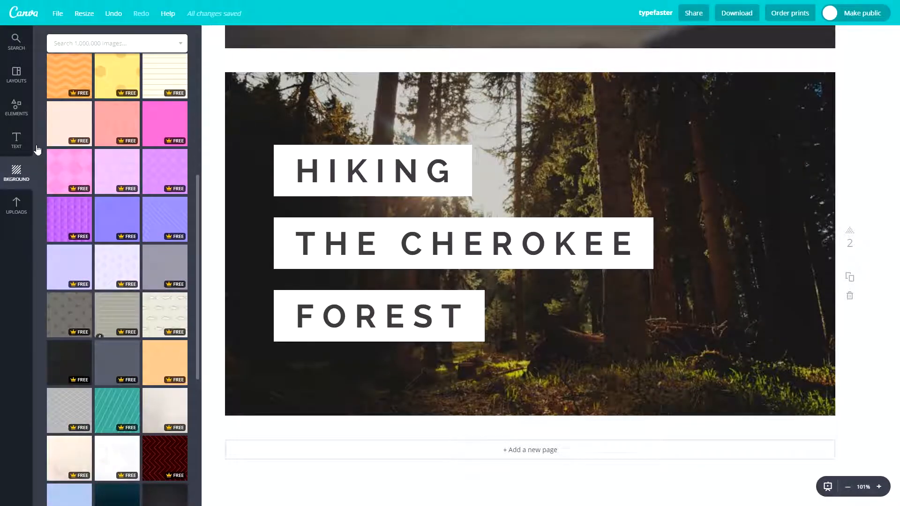
scroll(94, 304, down, 3)
click(77, 225)
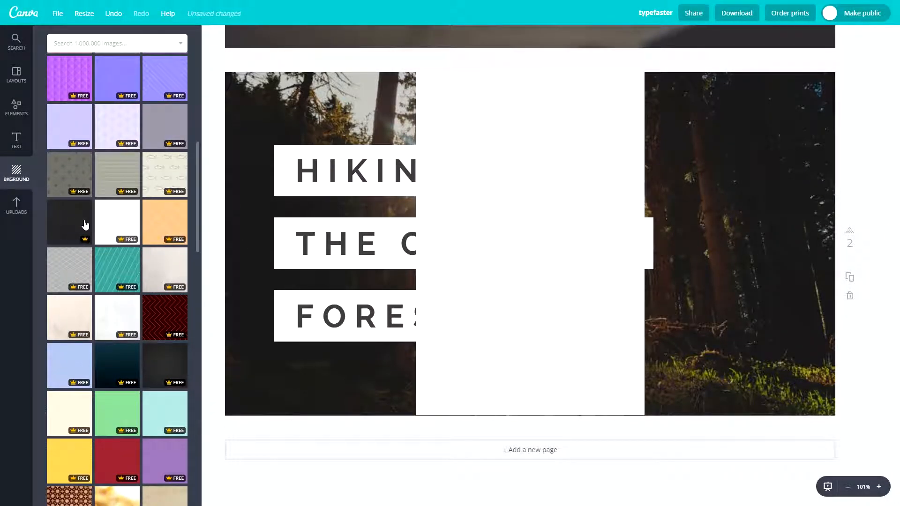
click(493, 115)
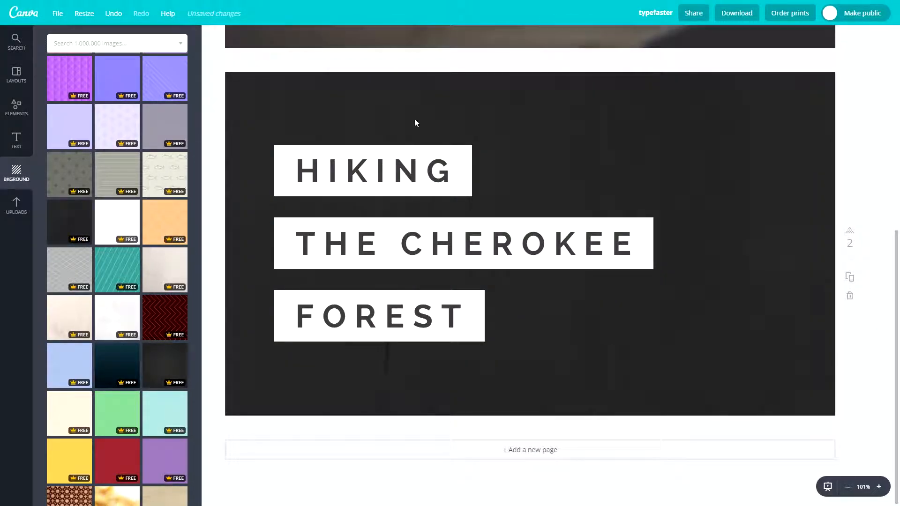
- Try the dark blue gradient background on page 2 and replace it with the textured dark grey one
click(77, 124)
scroll(115, 262, down, 3)
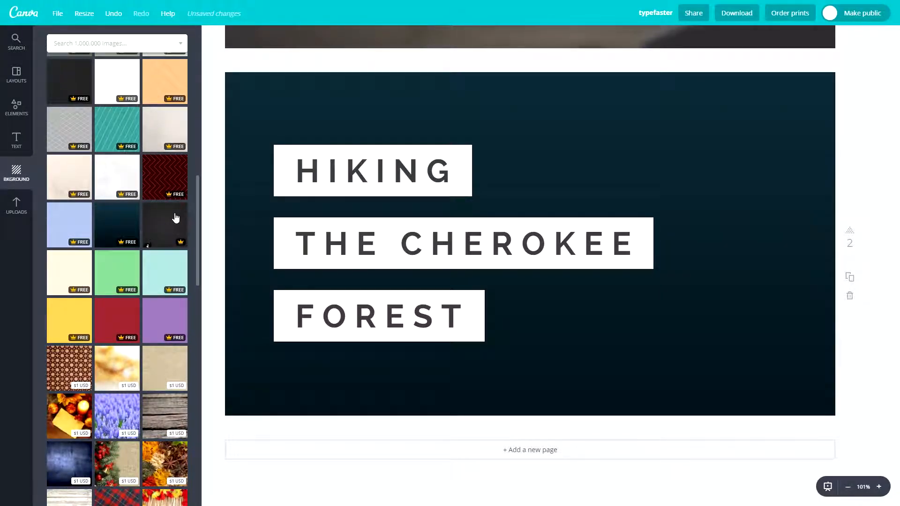
click(174, 218)
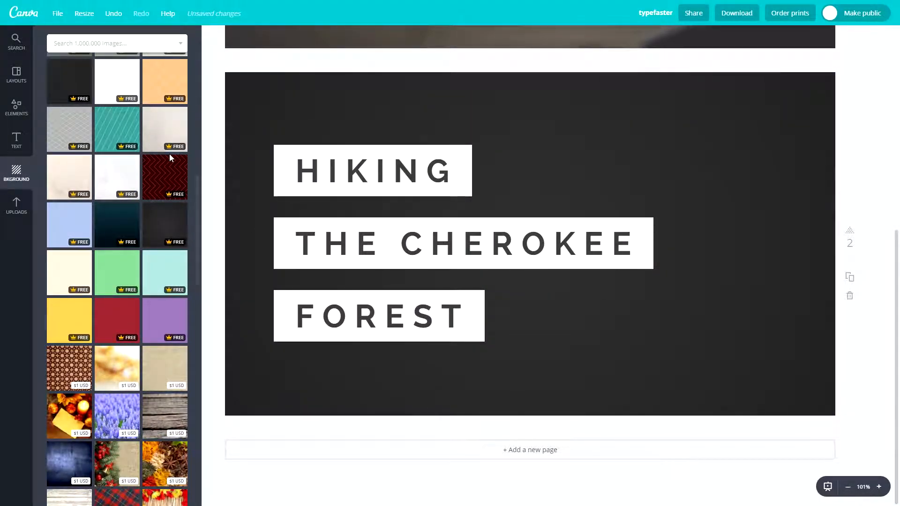
click(158, 223)
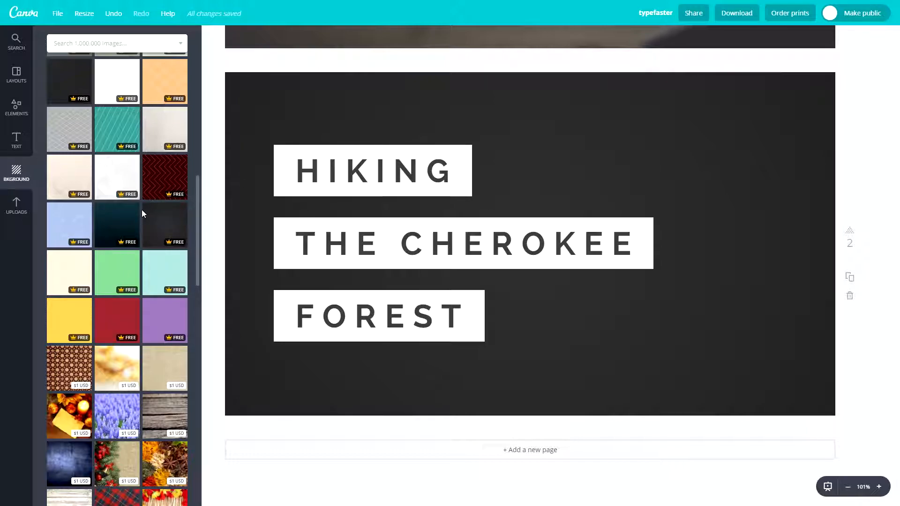
scroll(141, 209, down, 3)
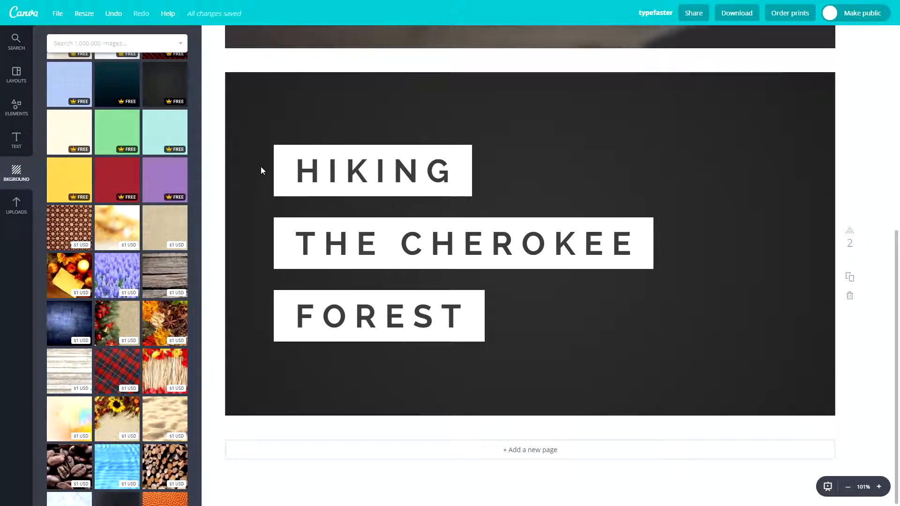
- Add the single-image grid to page 2 and enlarge it slightly past the page edges so it covers the whole page
click(97, 43)
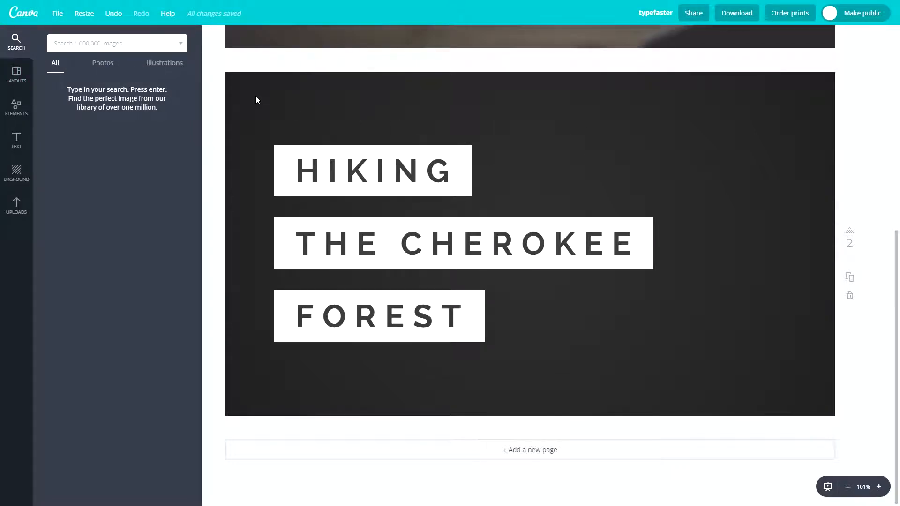
click(16, 75)
click(16, 108)
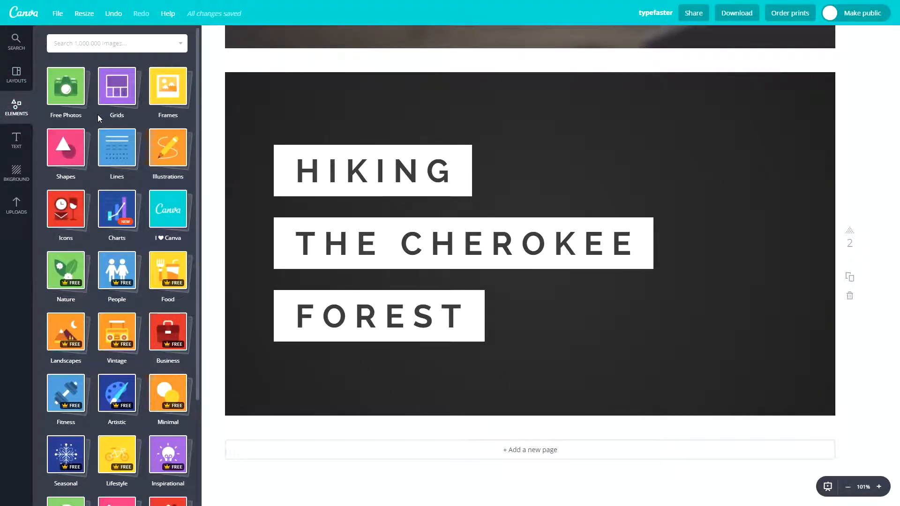
click(111, 98)
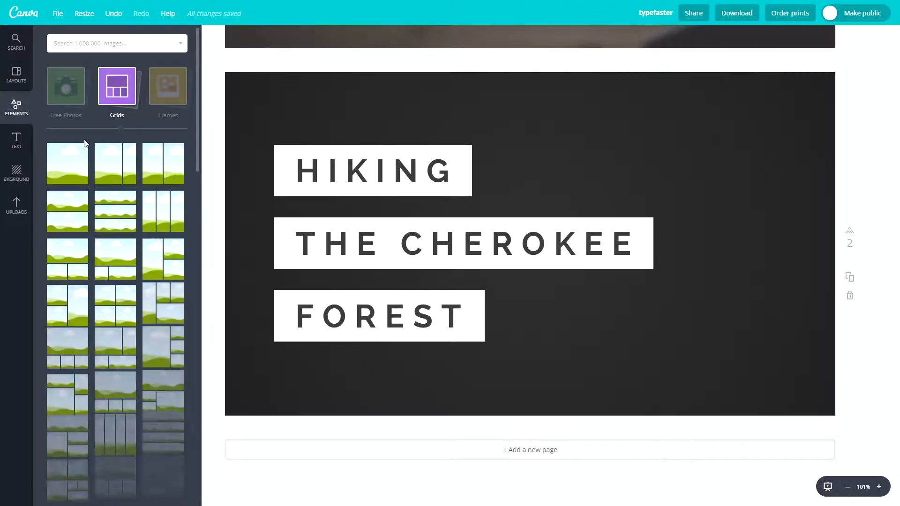
click(68, 163)
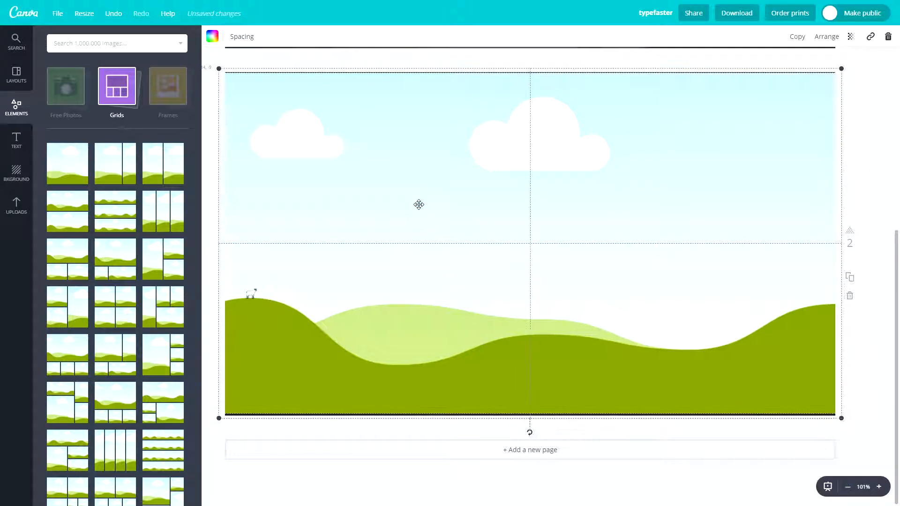
drag(837, 70, 842, 67)
drag(568, 181, 568, 185)
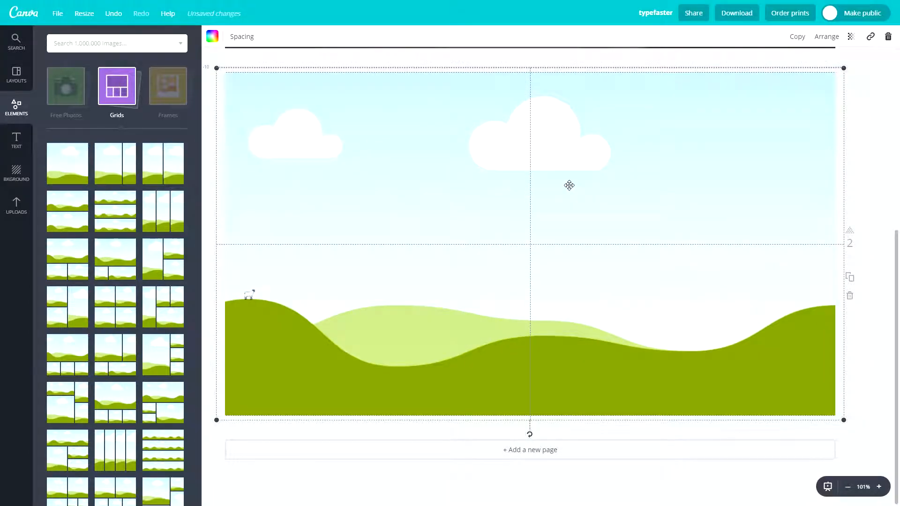
click(209, 96)
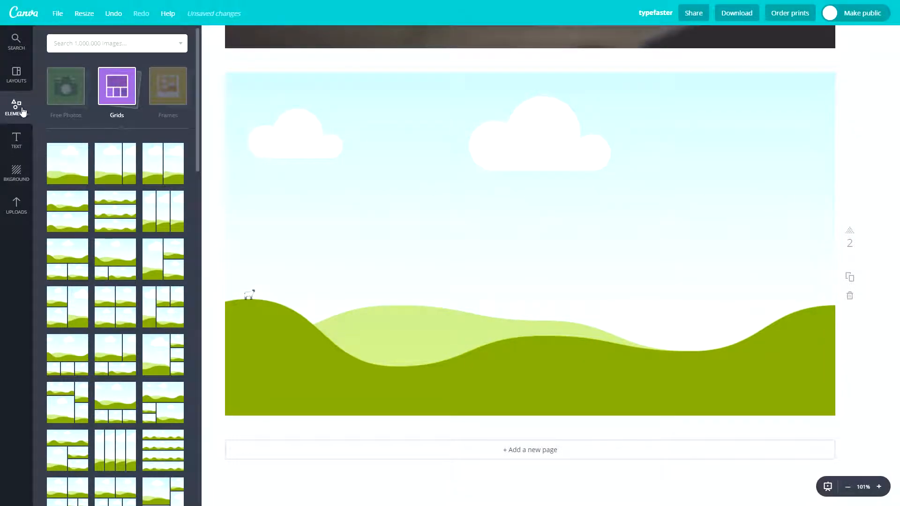
- Search the image library for "macbook" and fill the grid with the free photo of a laptop beside a notebook and pen
click(62, 50)
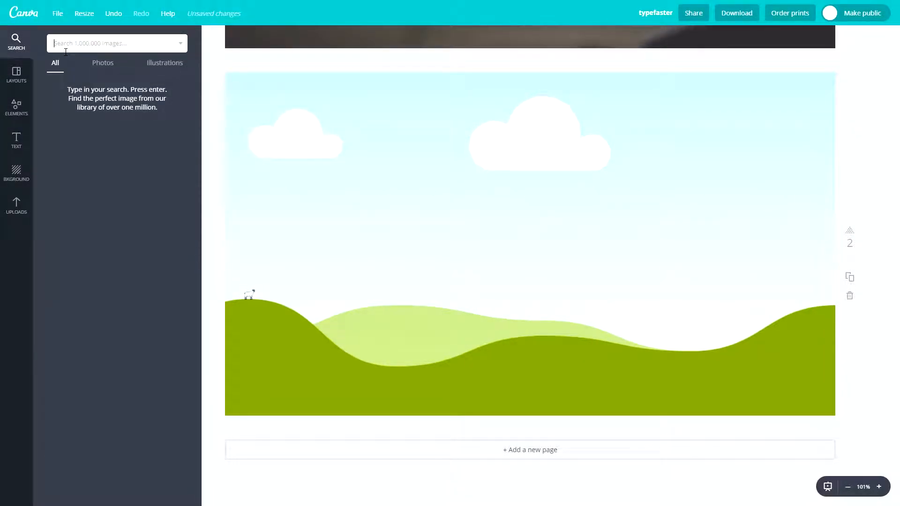
text(macbook)
key(Return)
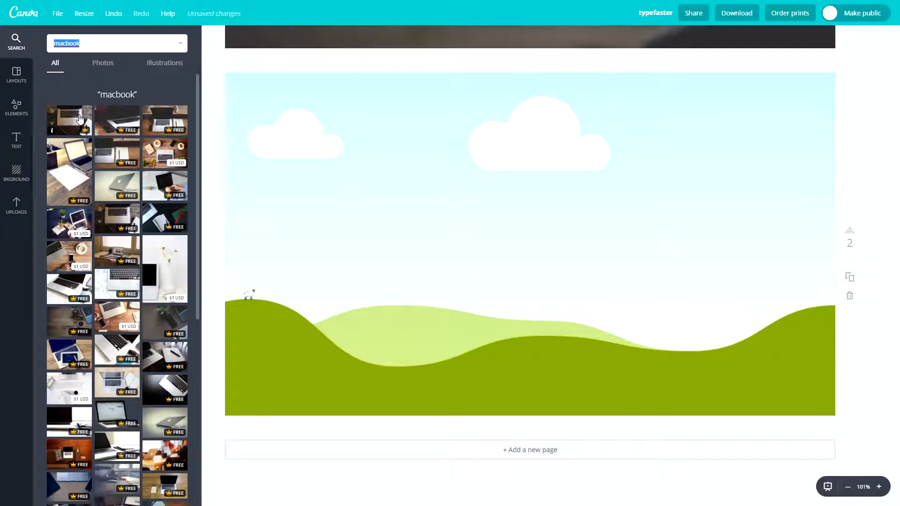
drag(107, 156, 352, 168)
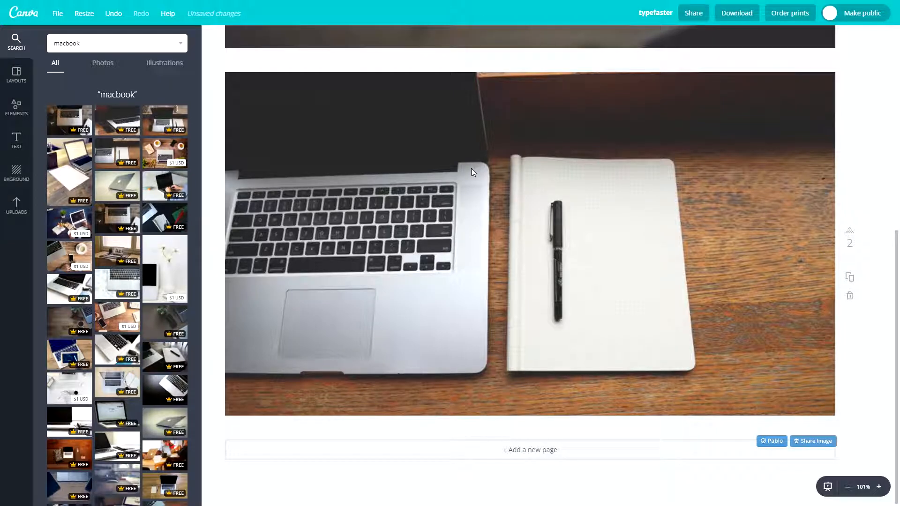
- Shrink the laptop photo grid to the page corners so a thin border of background shows around it
click(661, 139)
drag(835, 71, 835, 73)
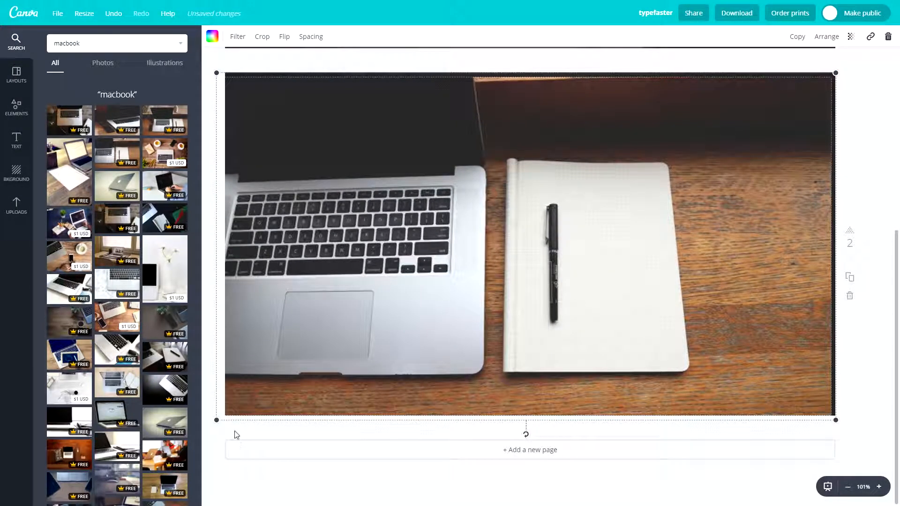
drag(212, 419, 225, 415)
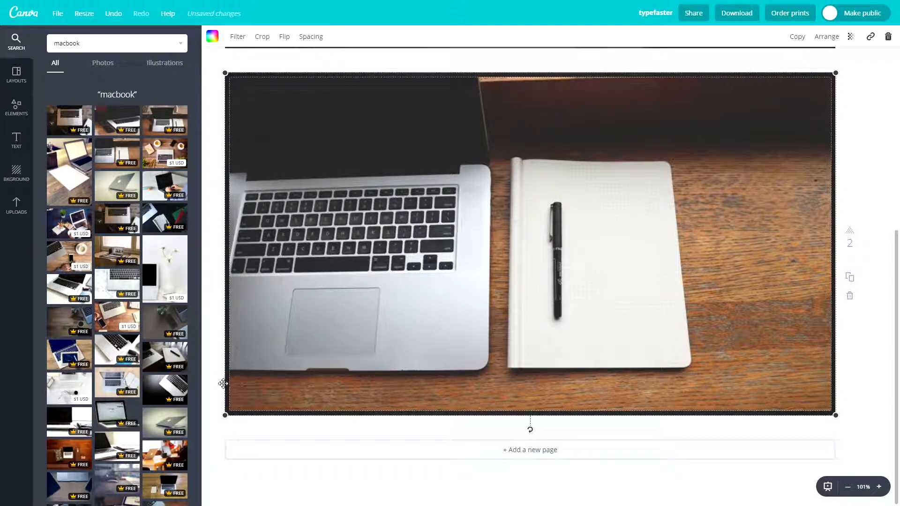
click(216, 347)
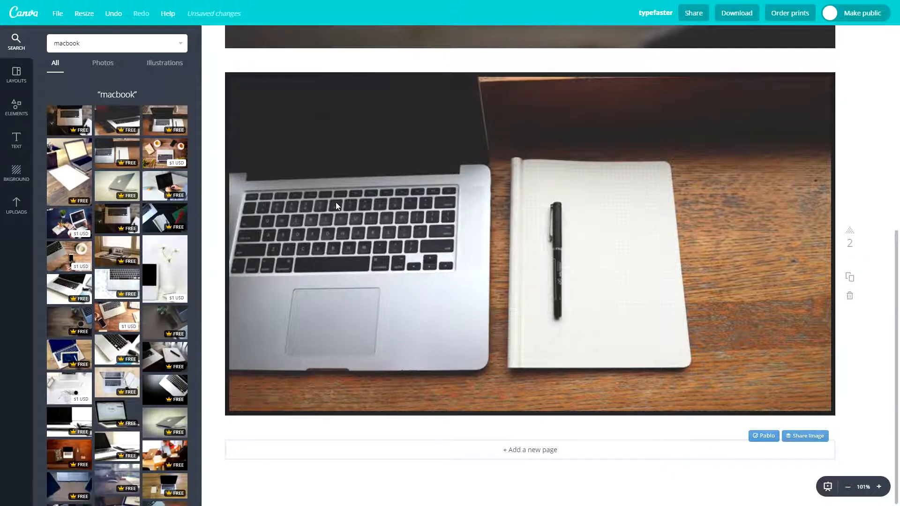
- Try the white dotted pattern as the page 2 background and replace it with the yellow watermelon-slice pattern
click(16, 173)
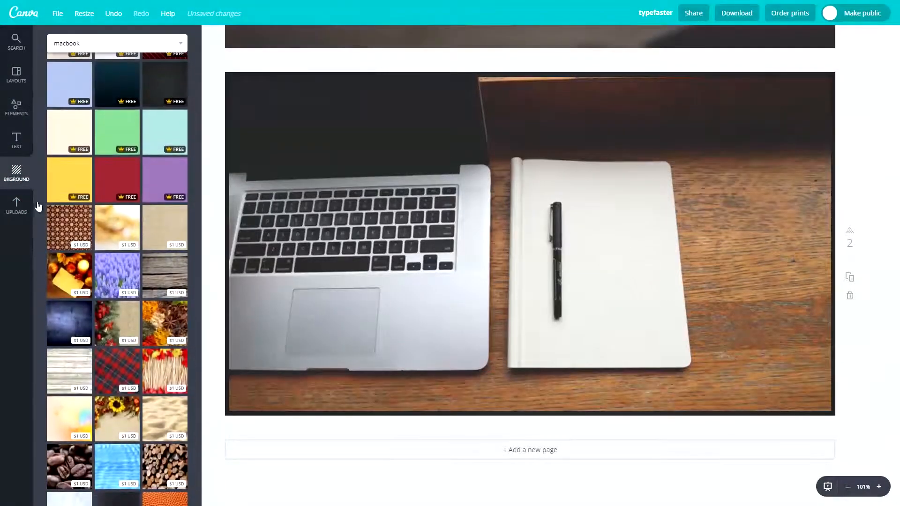
scroll(129, 147, up, 4)
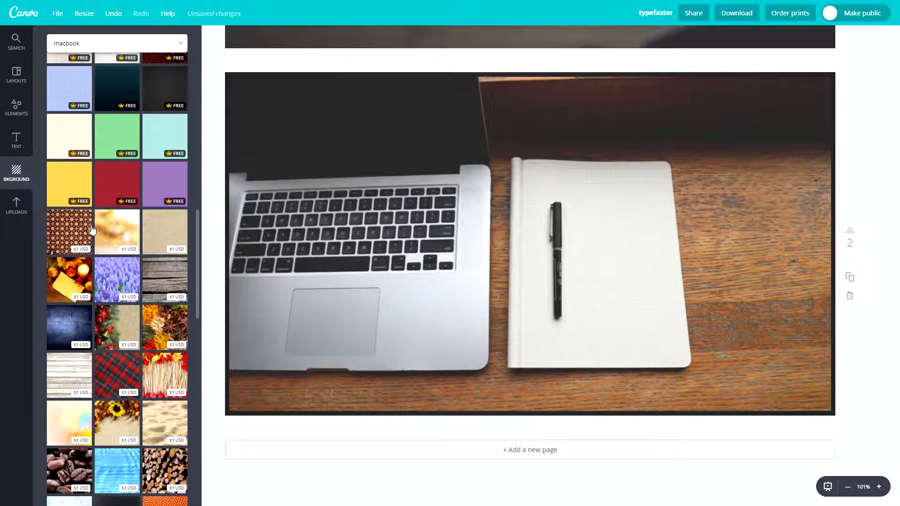
click(127, 218)
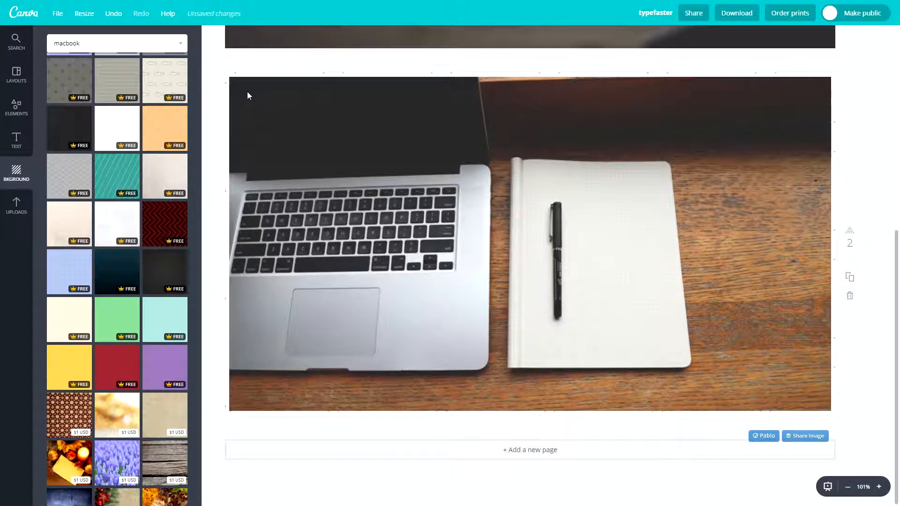
scroll(127, 216, up, 9)
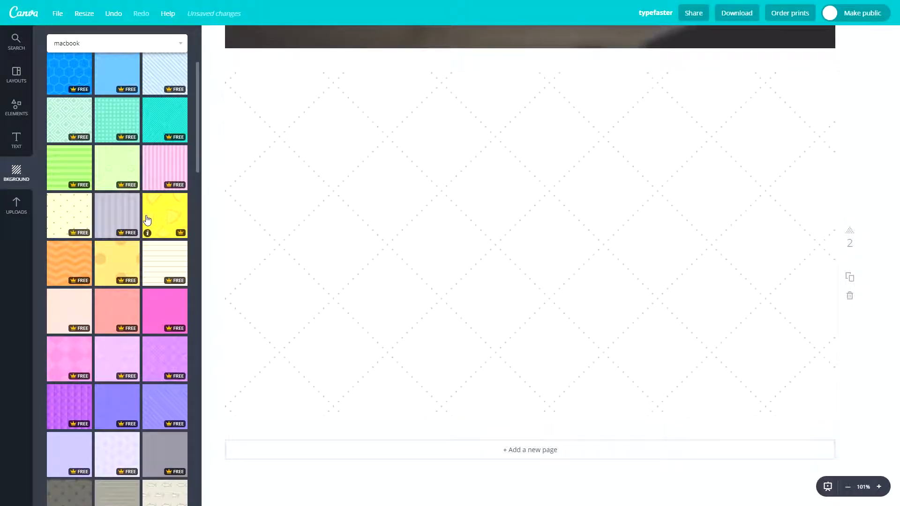
click(147, 219)
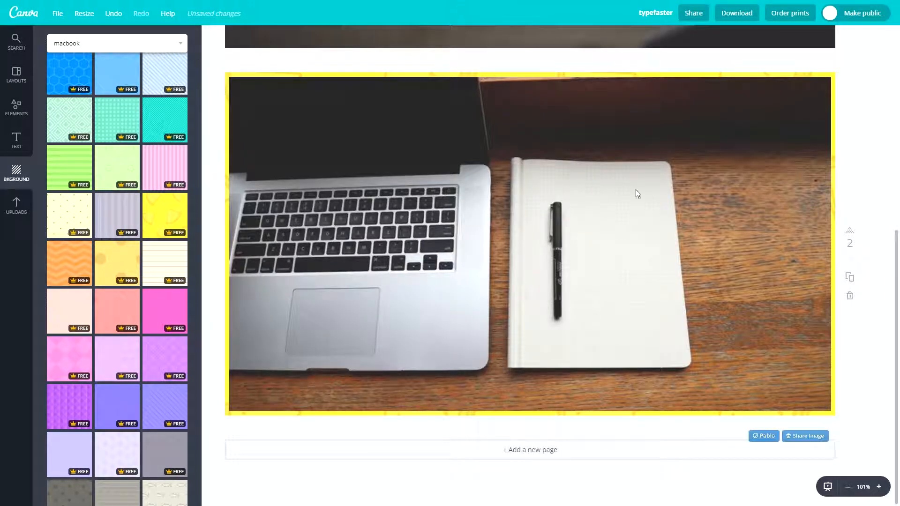
scroll(111, 189, up, 3)
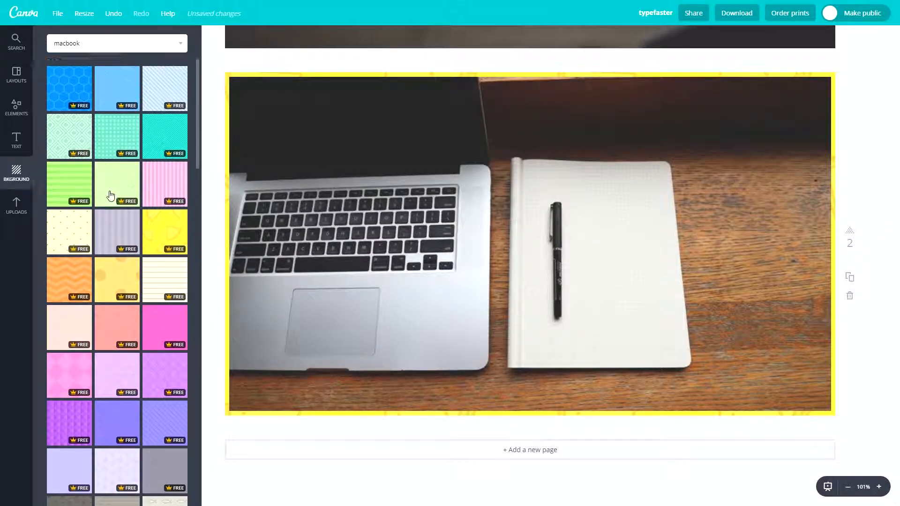
- Remove the laptop photo grid from page 2 and undo the removal
click(19, 75)
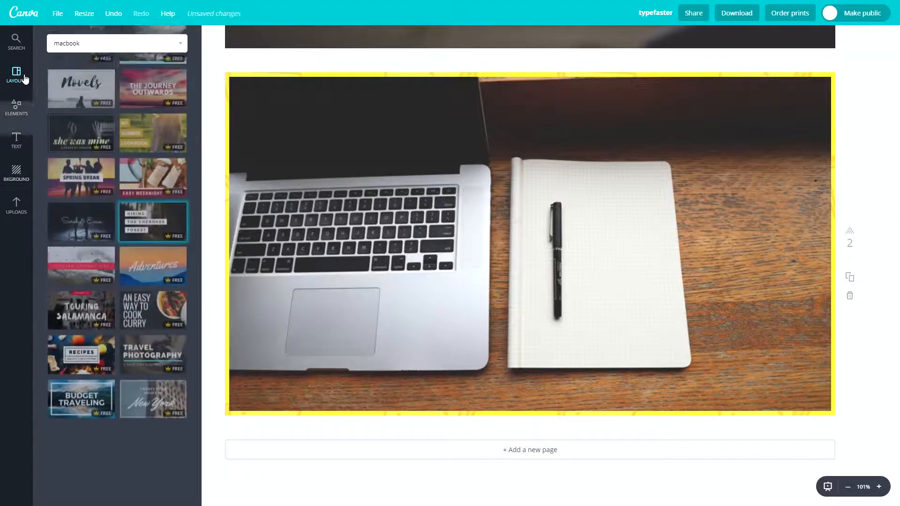
click(315, 158)
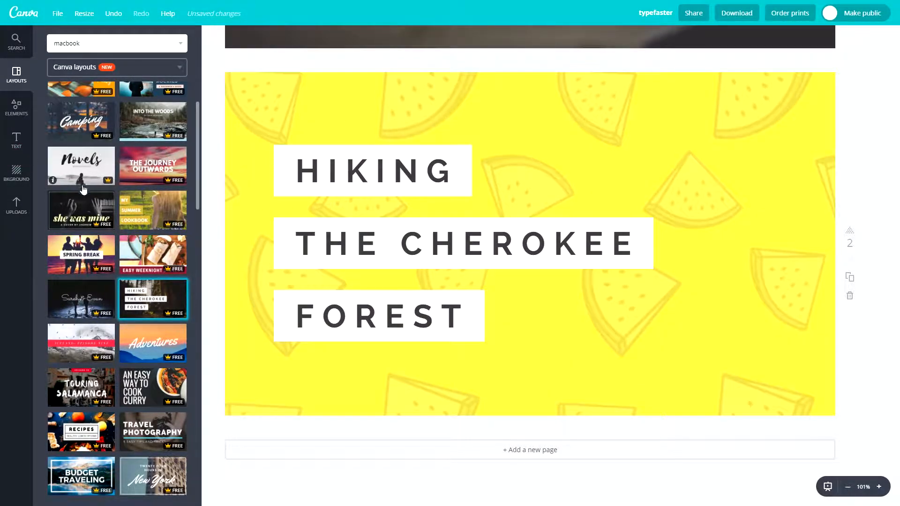
key(ctrl+z)
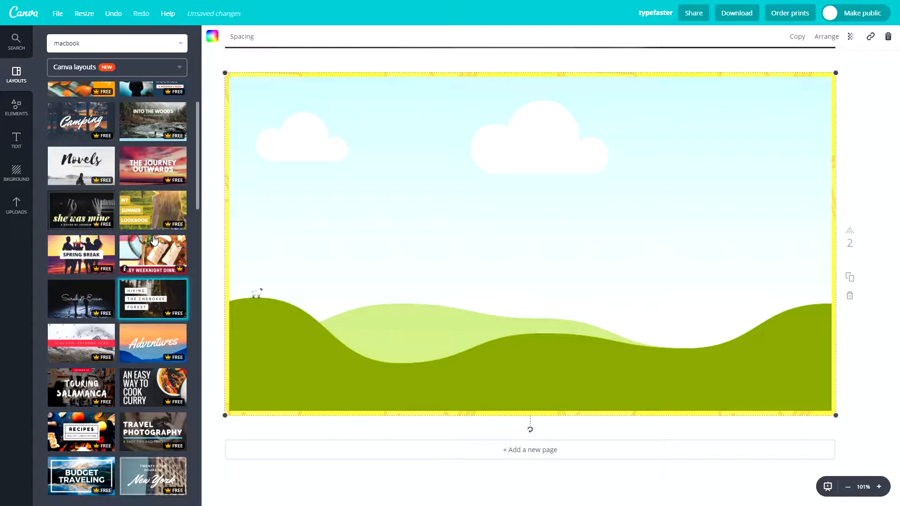
- Send the laptop photo grid back through the layers until it sits behind all the heading text boxes
click(820, 37)
click(791, 79)
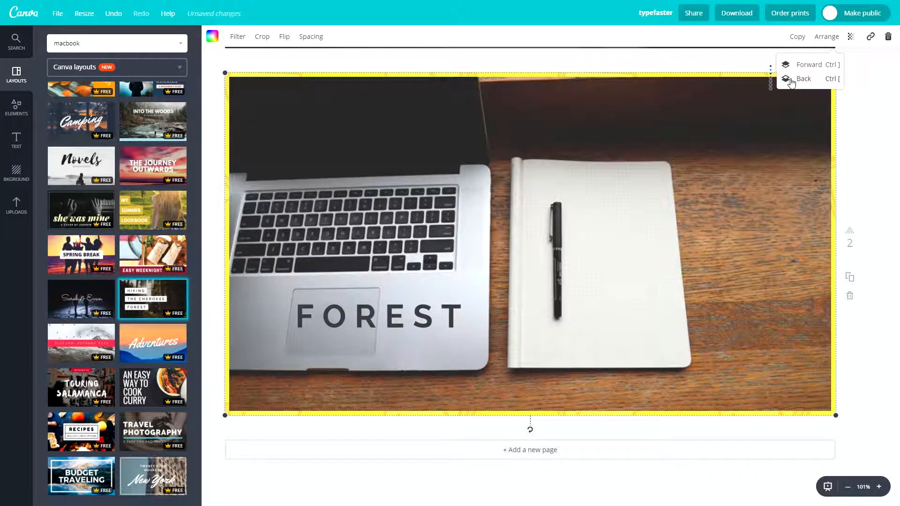
click(791, 79)
click(791, 79)
click(791, 79)
click(791, 79)
click(791, 78)
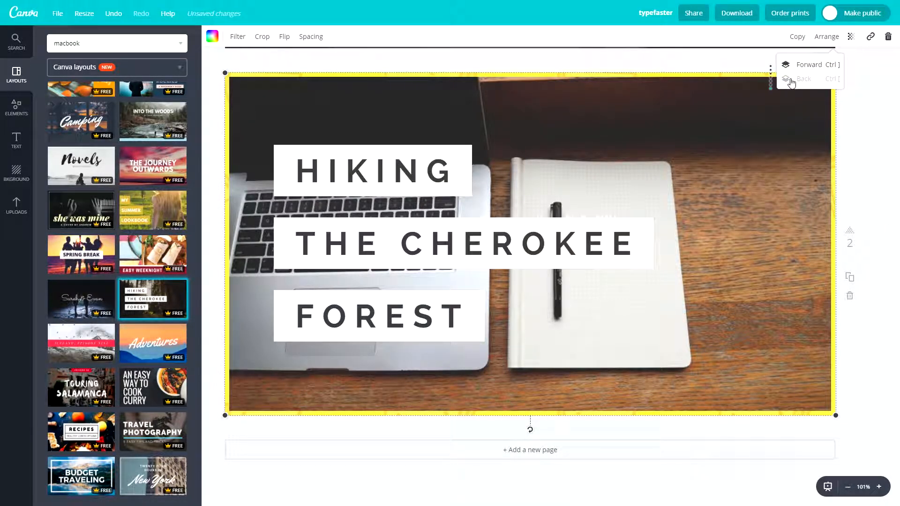
- Delete the laptop photo and its grid from page 2, keeping the heading on the yellow pattern
click(725, 154)
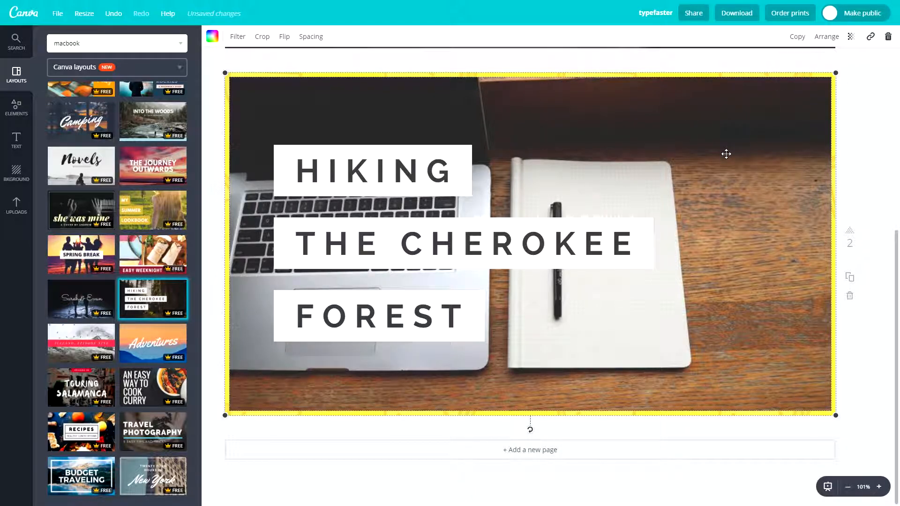
key(Delete)
key(Delete)
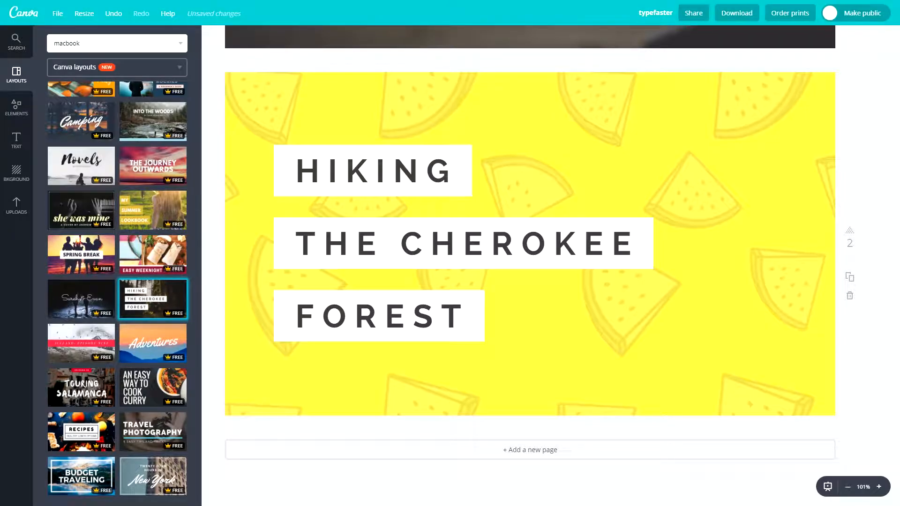
- Browse the background library and try the copper euro coins photo as the page 2 background
click(15, 206)
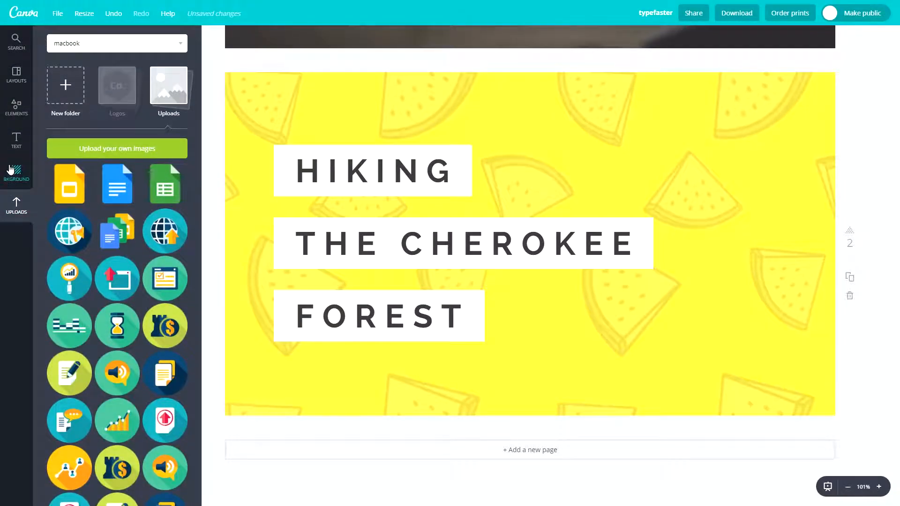
click(11, 168)
scroll(119, 277, down, 10)
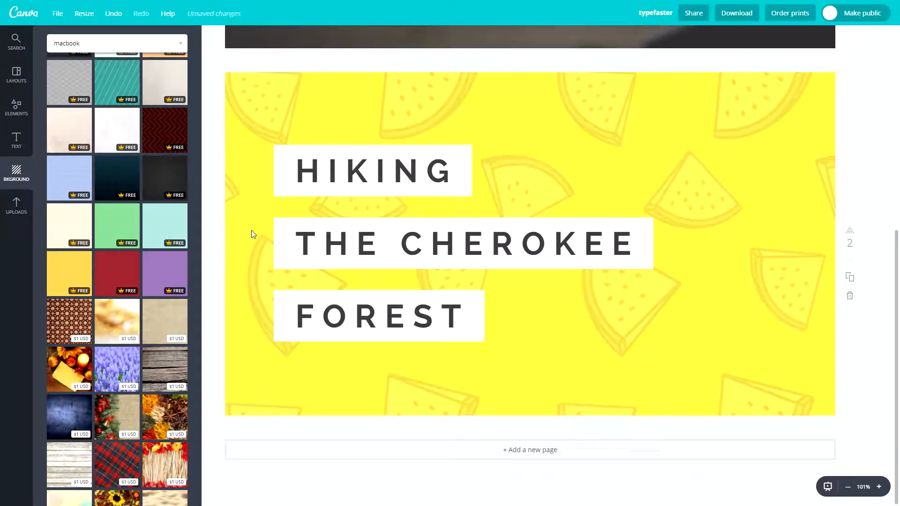
scroll(112, 281, down, 8)
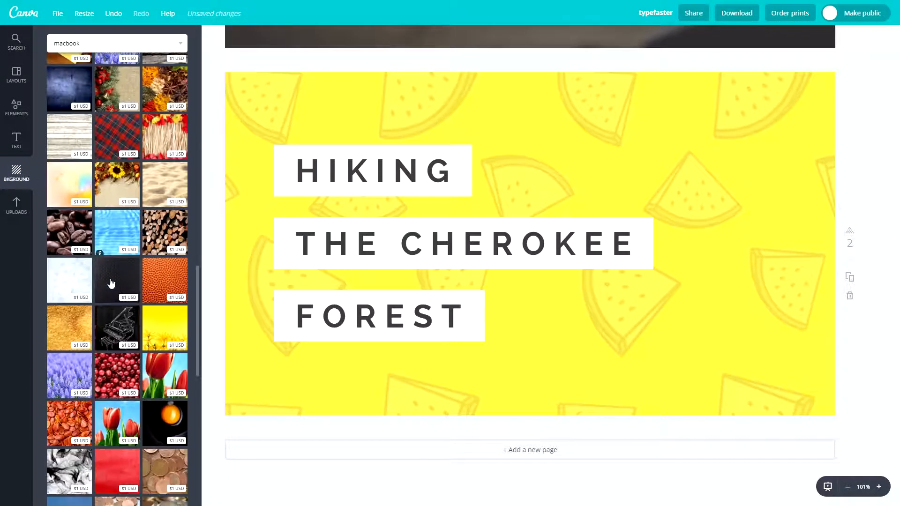
scroll(111, 283, down, 7)
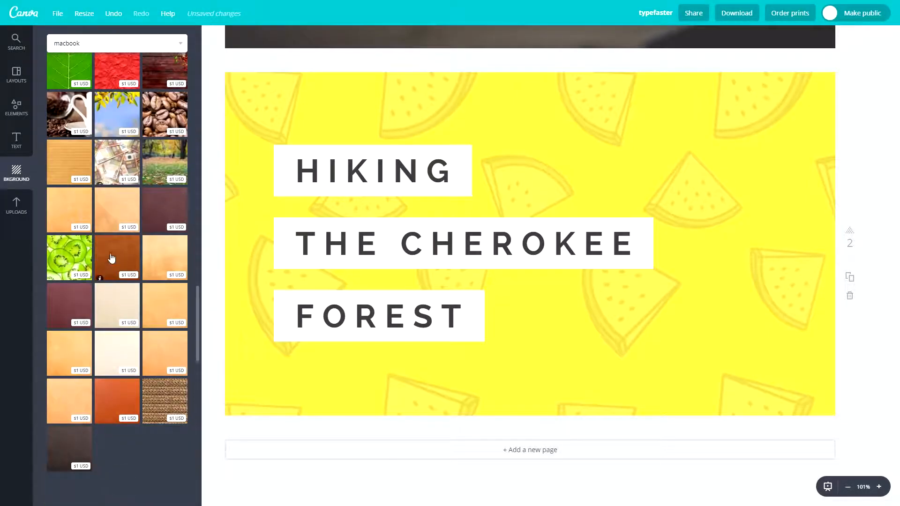
click(110, 156)
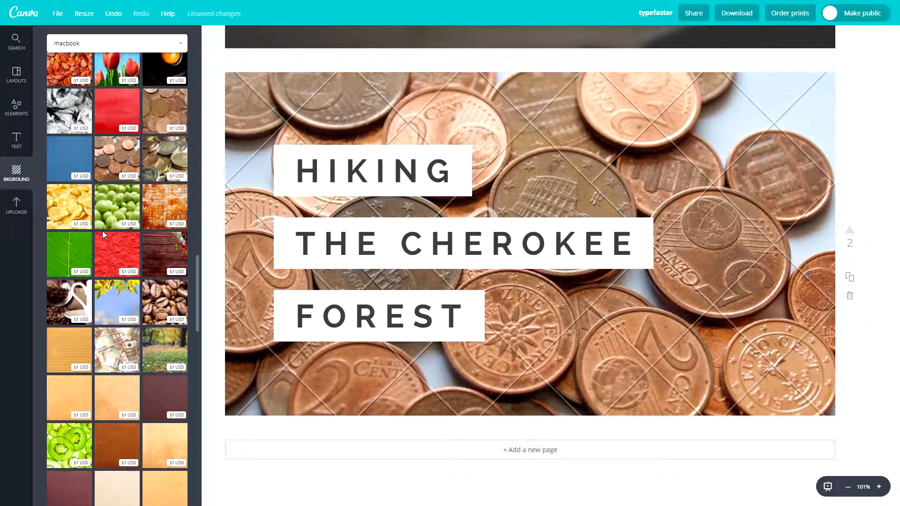
- Replace the coin photo background on page 2 with the free plain black texture
scroll(103, 230, up, 4)
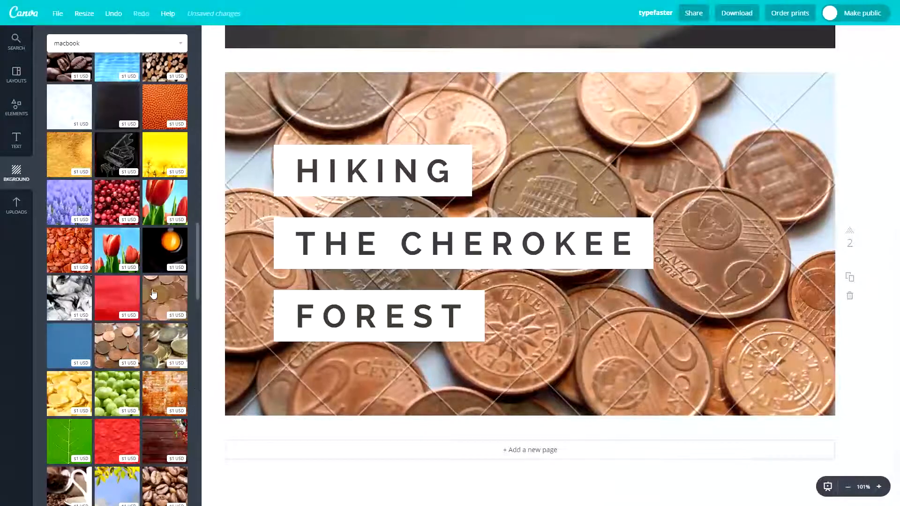
scroll(110, 350, up, 15)
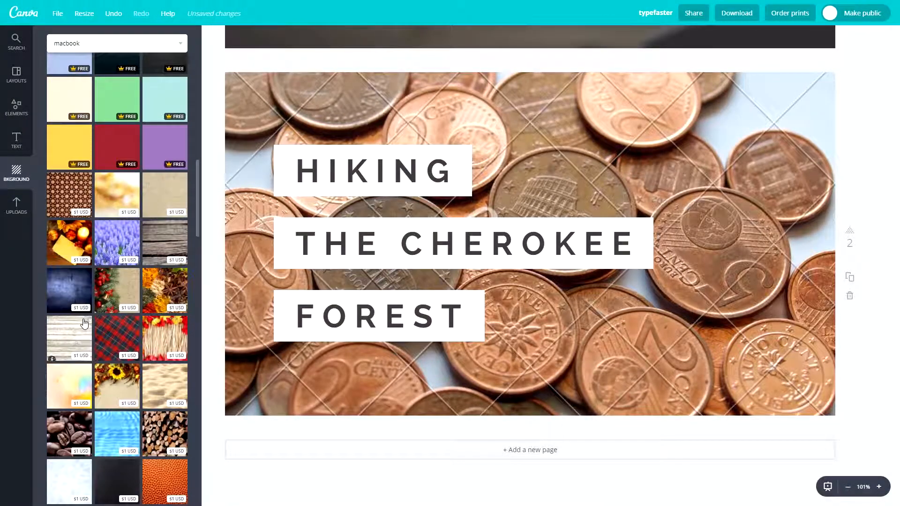
scroll(84, 323, up, 2)
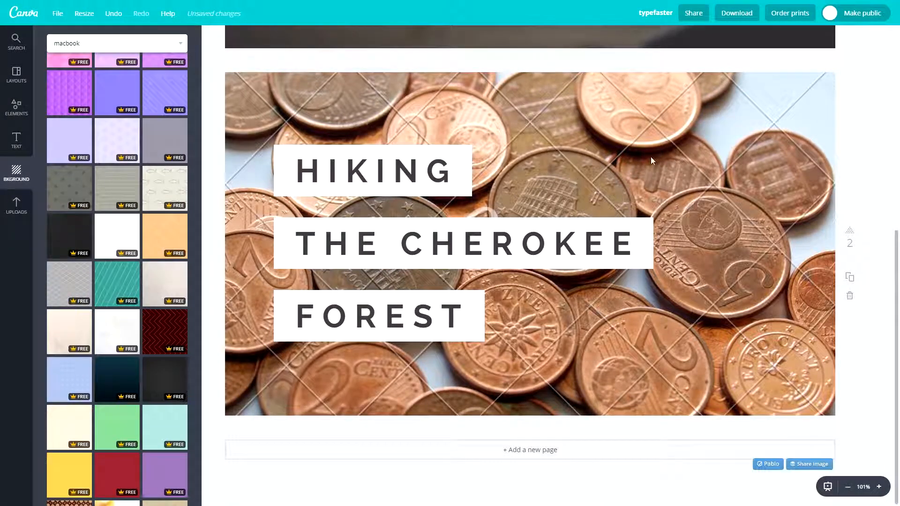
click(176, 380)
click(54, 232)
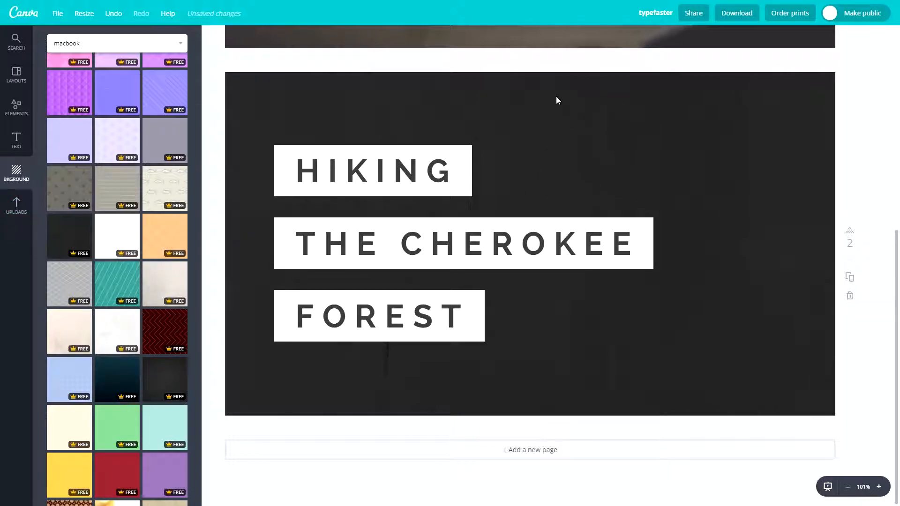
scroll(90, 267, up, 1)
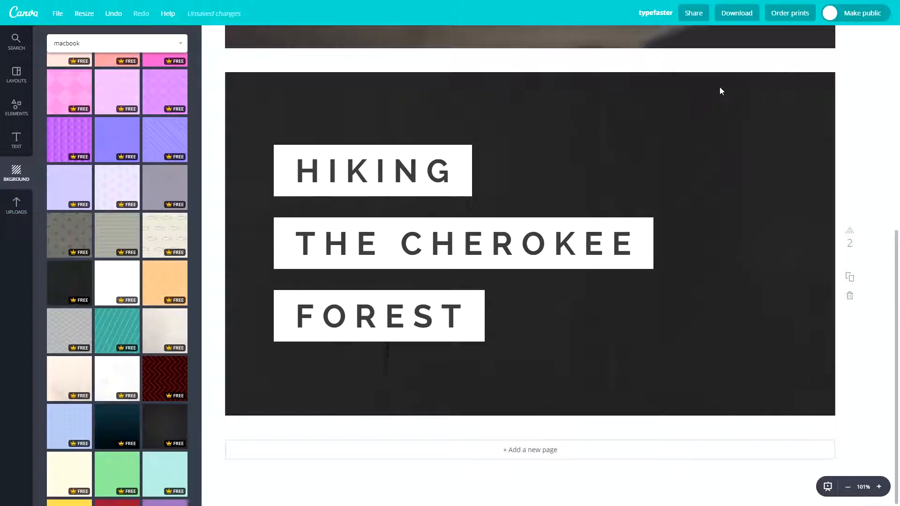
- Make the white box behind the HIKING text slightly smaller, keeping its lower-left corner in place
click(878, 487)
click(855, 433)
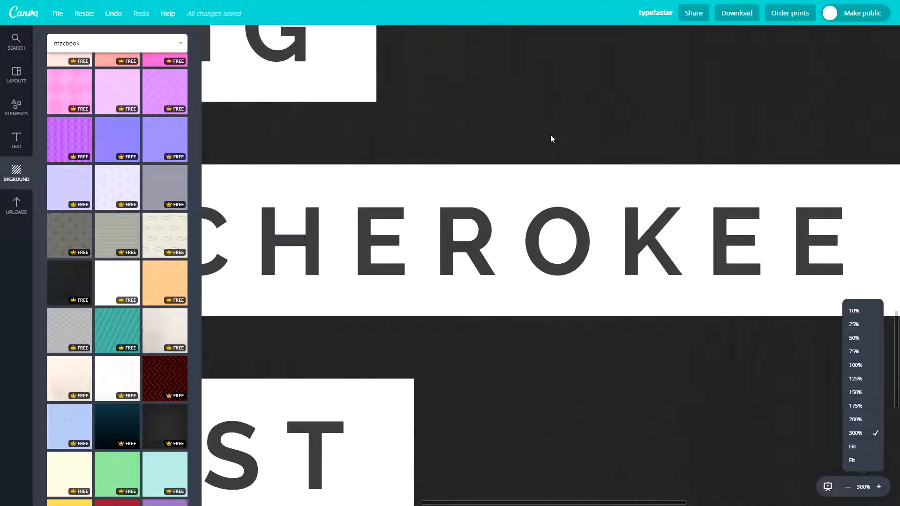
click(848, 487)
click(848, 487)
click(848, 487)
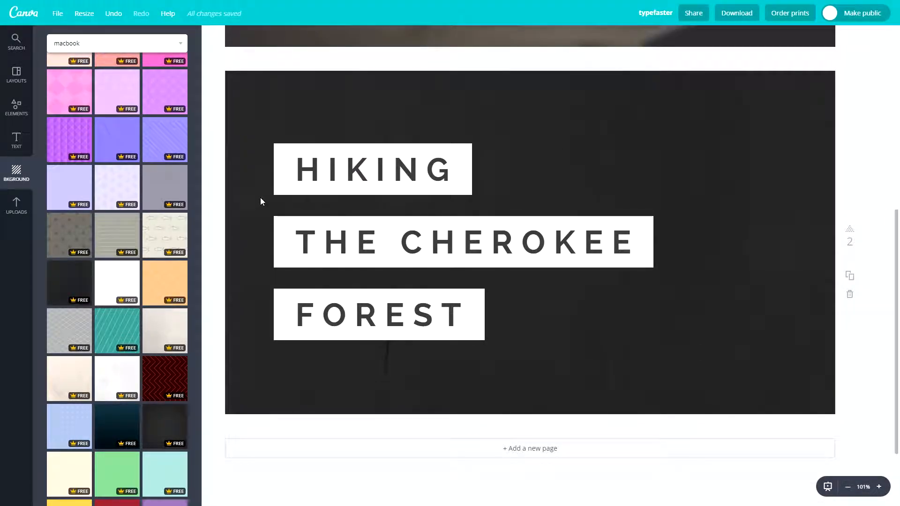
click(276, 145)
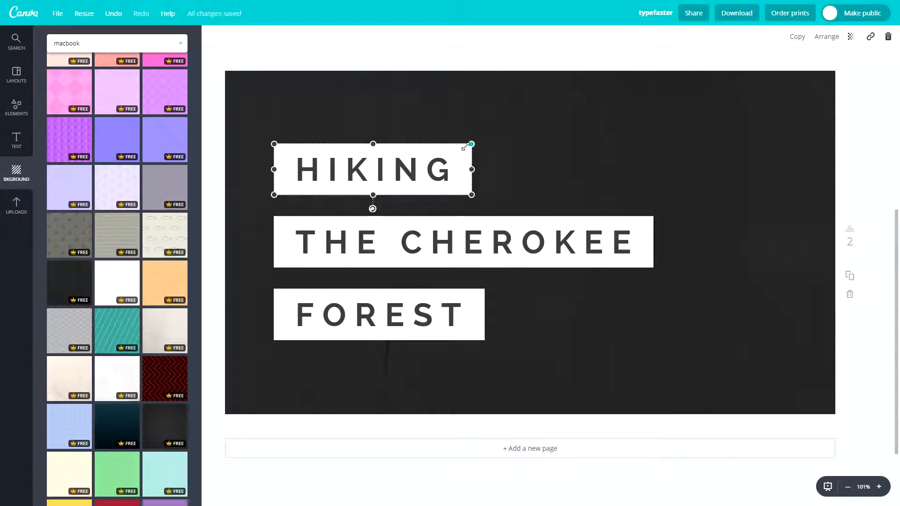
mouse_move(480, 142)
mouse_down()
mouse_move(606, 108)
mouse_move(608, 122)
mouse_move(467, 145)
mouse_up()
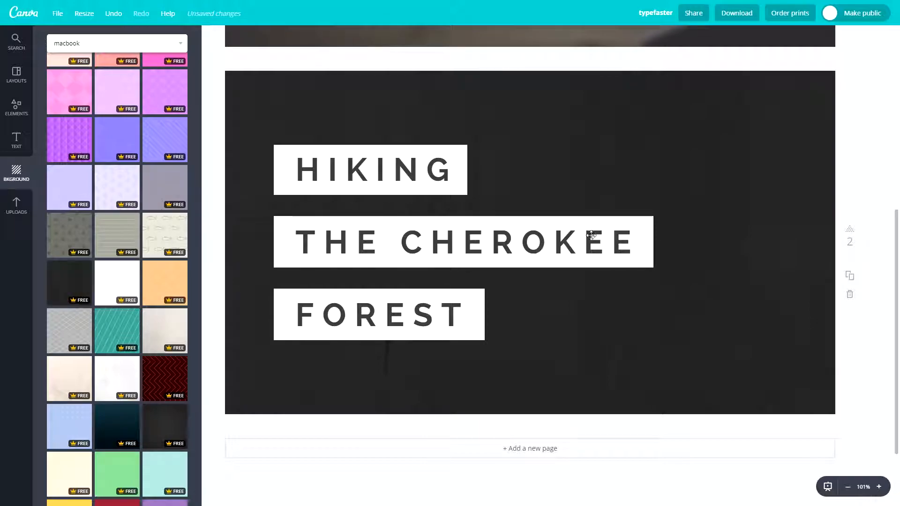
- Try centre and right alignment on the HIKING text and return it to left alignment
double_click(430, 156)
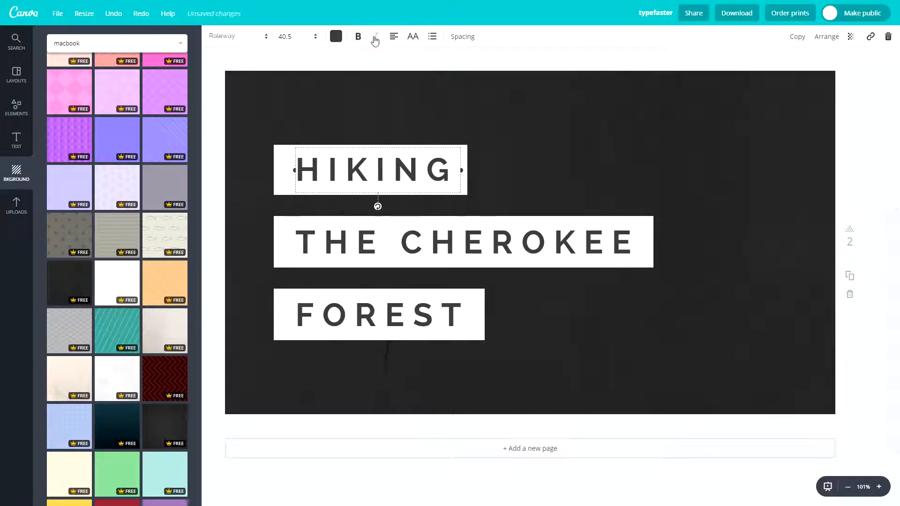
click(394, 37)
click(418, 70)
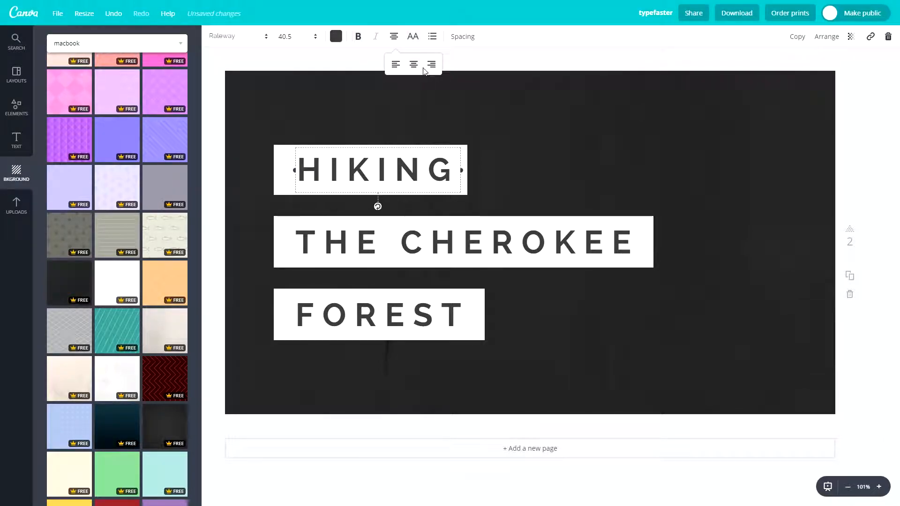
click(428, 69)
click(395, 65)
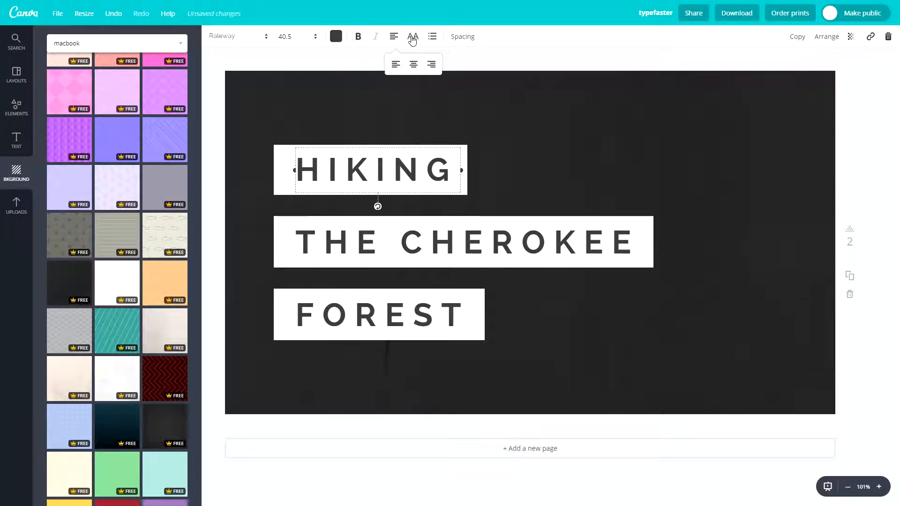
- Switch the HIKING text to lowercase and back to uppercase, and toggle its list formatting on and off
click(413, 38)
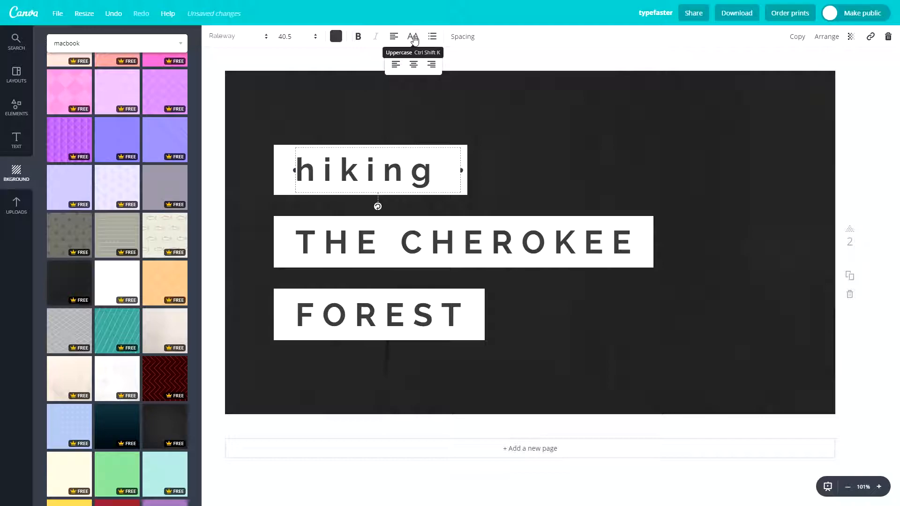
click(413, 37)
click(414, 38)
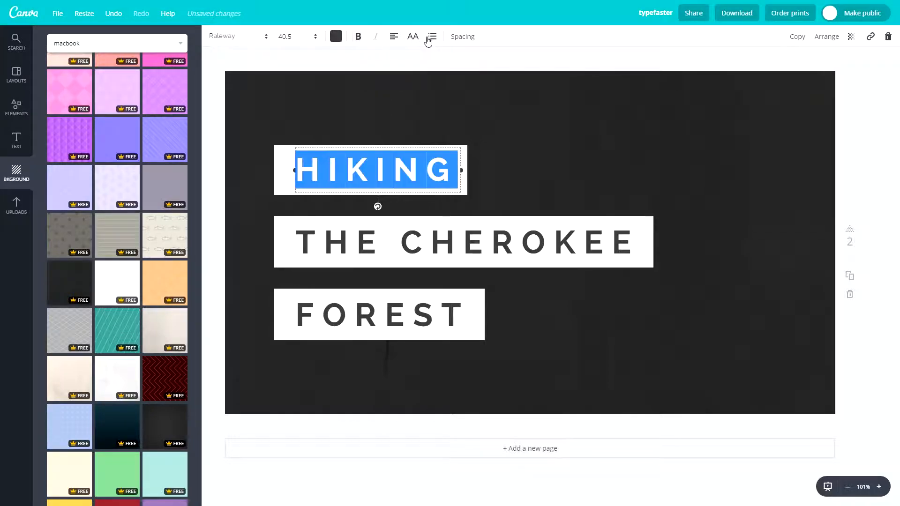
click(432, 38)
click(433, 38)
click(433, 38)
click(433, 37)
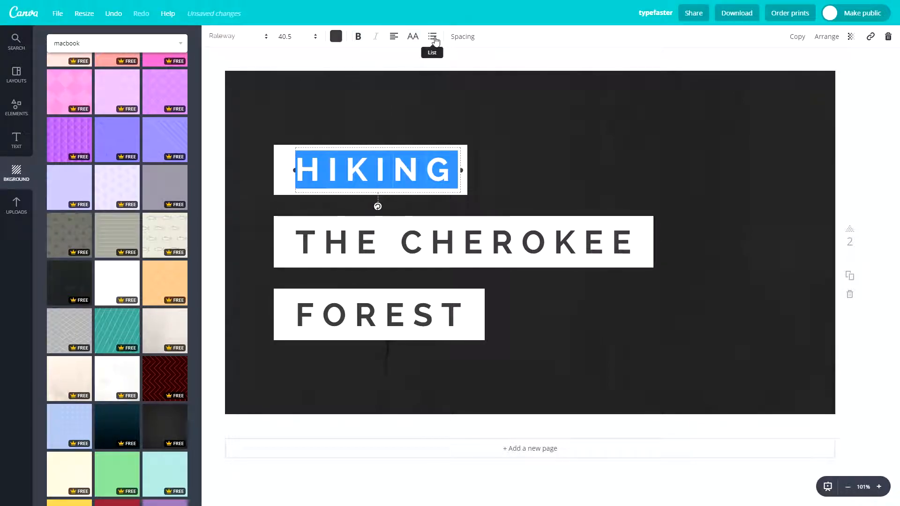
- Try a wider HIKING text box with letter spacing reduced to 70, and revert these changes
click(472, 38)
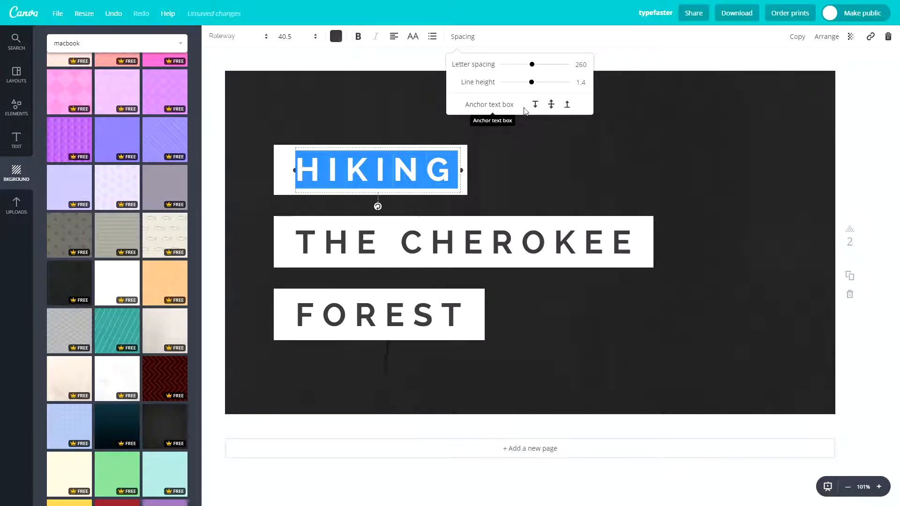
mouse_move(531, 64)
mouse_down()
mouse_move(606, 70)
mouse_move(534, 73)
mouse_up()
key(Escape)
drag(473, 170, 657, 187)
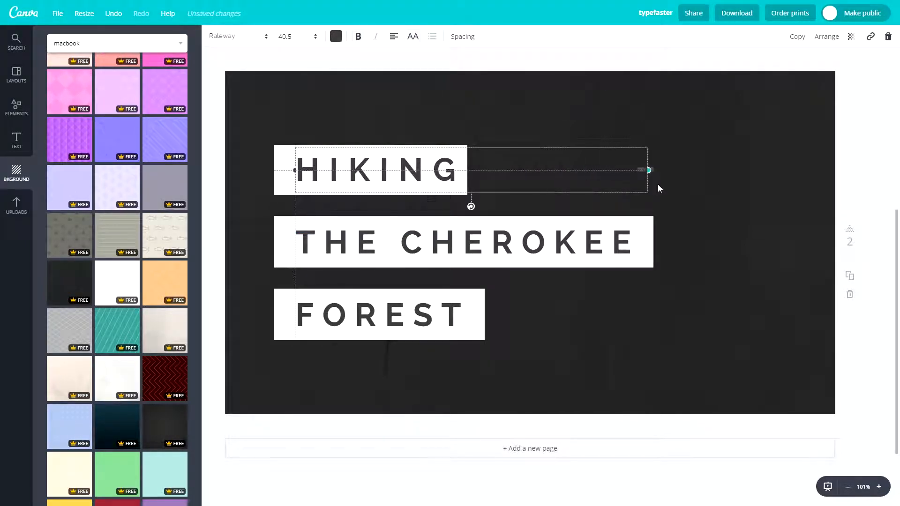
click(466, 36)
mouse_move(530, 69)
mouse_down()
mouse_move(578, 64)
mouse_move(483, 71)
mouse_move(521, 70)
mouse_up()
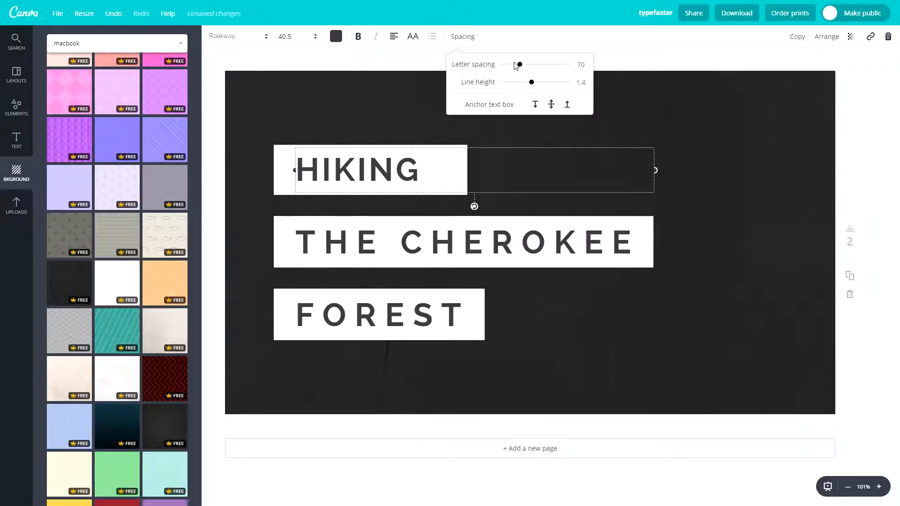
click(504, 104)
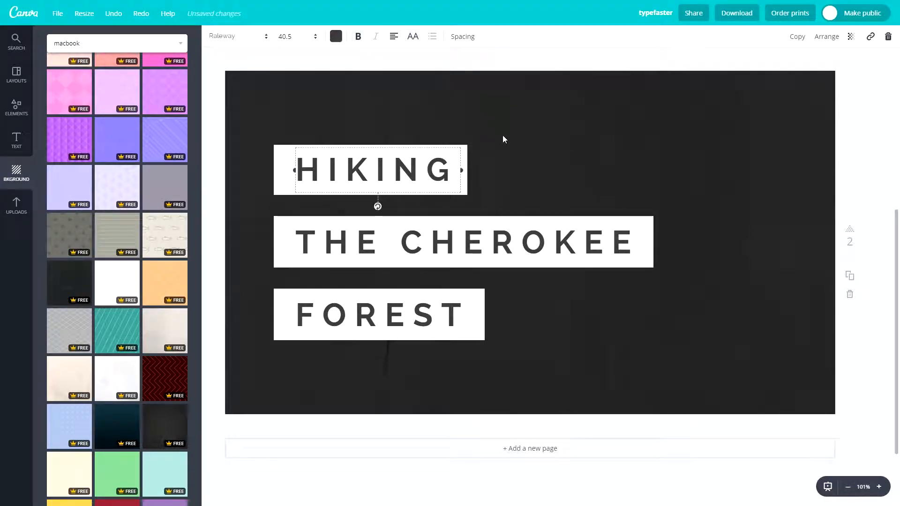
- Centre the HIKING text within its white box and set the page 2 background to the charcoal gradient
drag(391, 145, 387, 144)
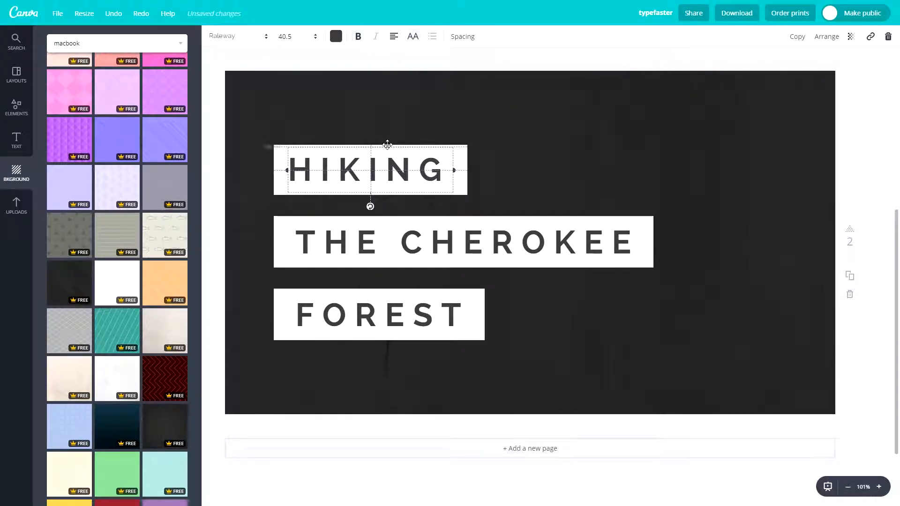
click(529, 109)
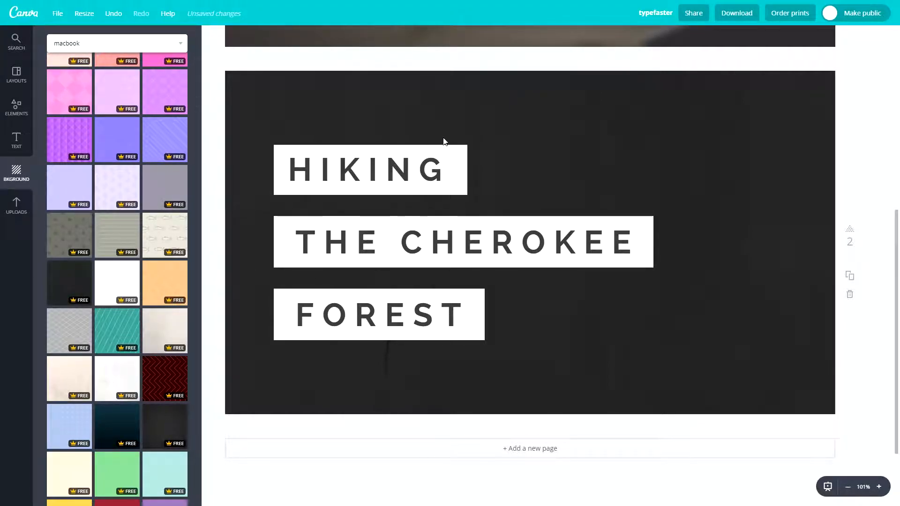
click(164, 426)
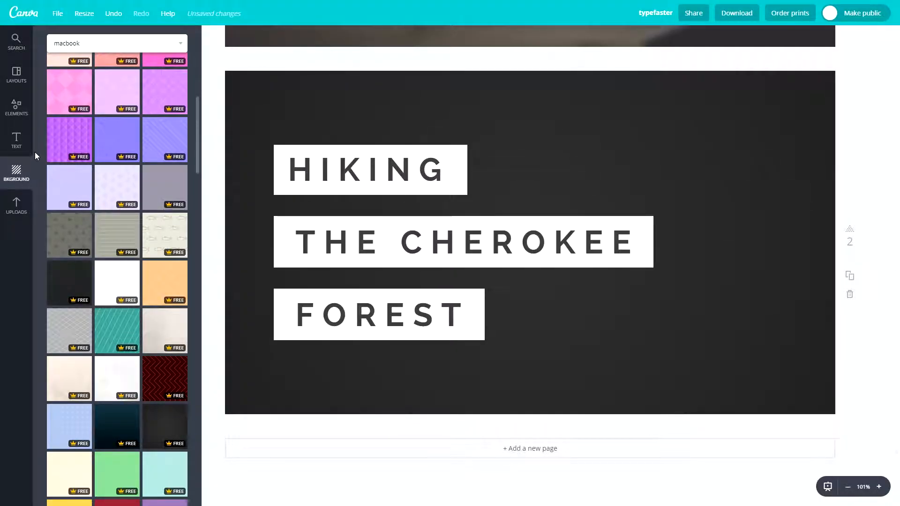
- Add a solid white circle from the basic shapes to page 2
click(23, 137)
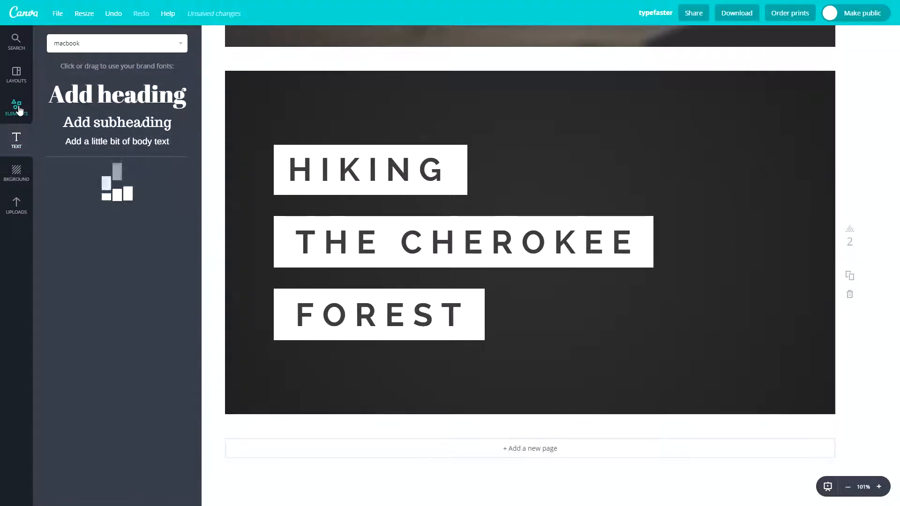
click(17, 106)
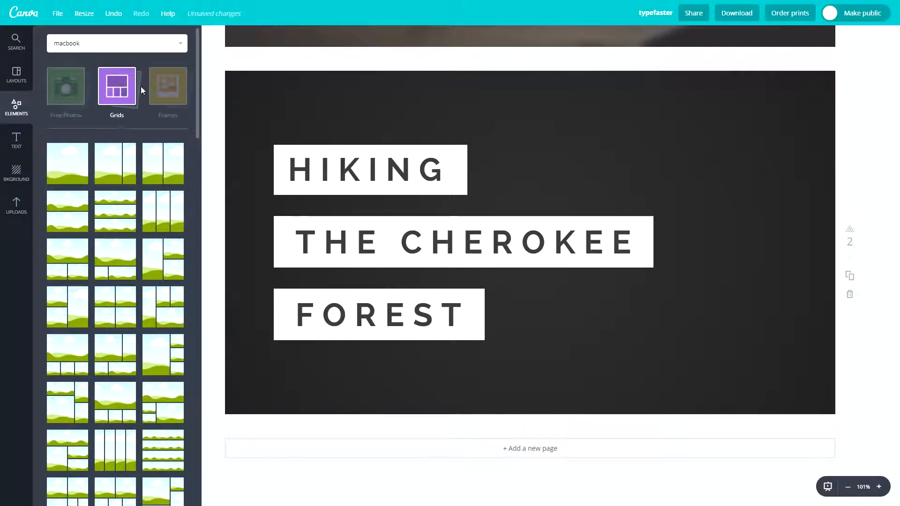
click(140, 87)
click(74, 159)
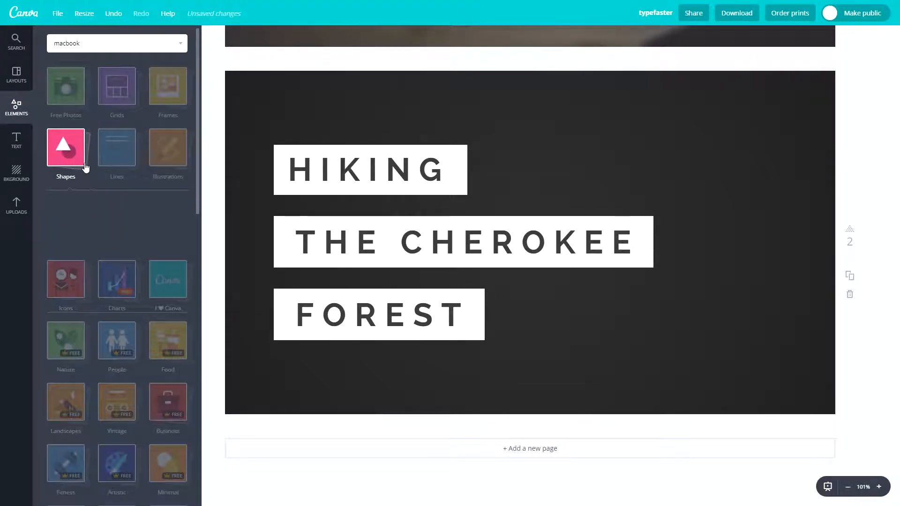
click(67, 363)
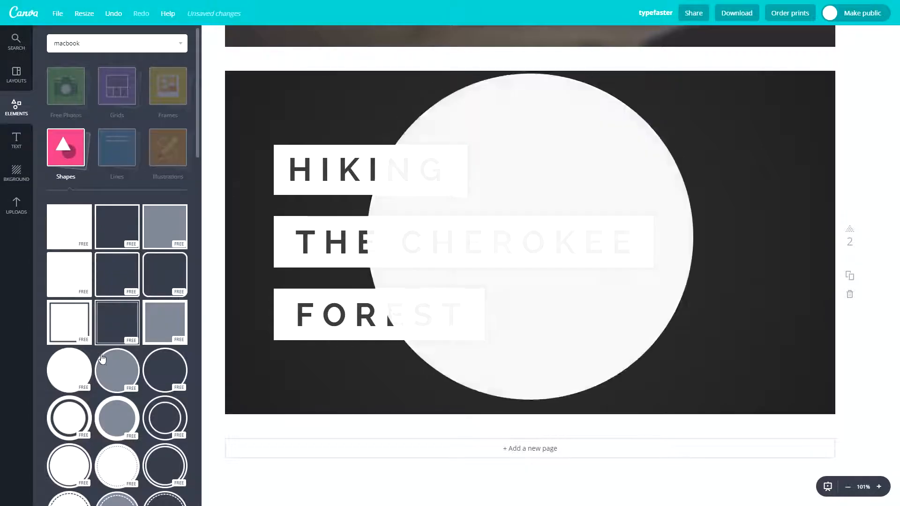
- Shrink the white circle and place it over the page's upper-right corner, partly beyond the page edge
drag(689, 85, 543, 228)
drag(448, 299, 755, 124)
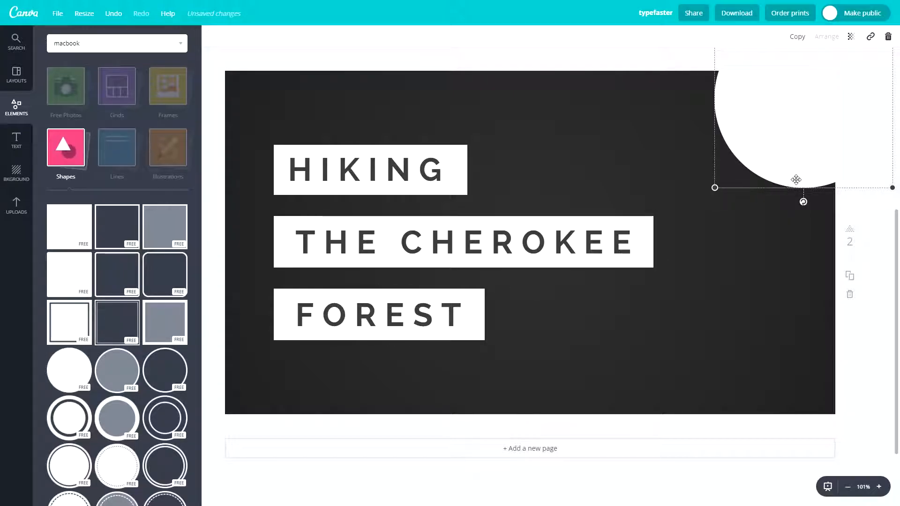
drag(773, 136, 757, 179)
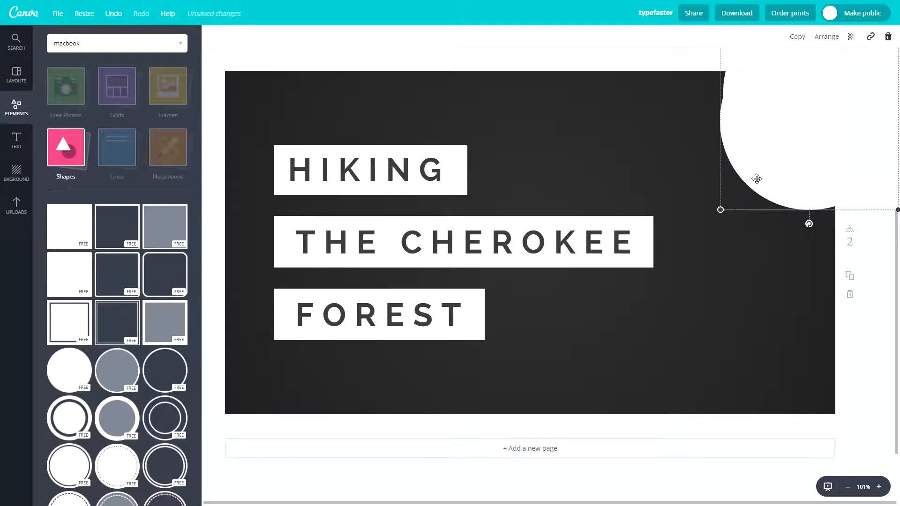
- Recolour the corner circle with the dark grey document colour and shift it slightly down and further into the page
click(214, 37)
click(281, 84)
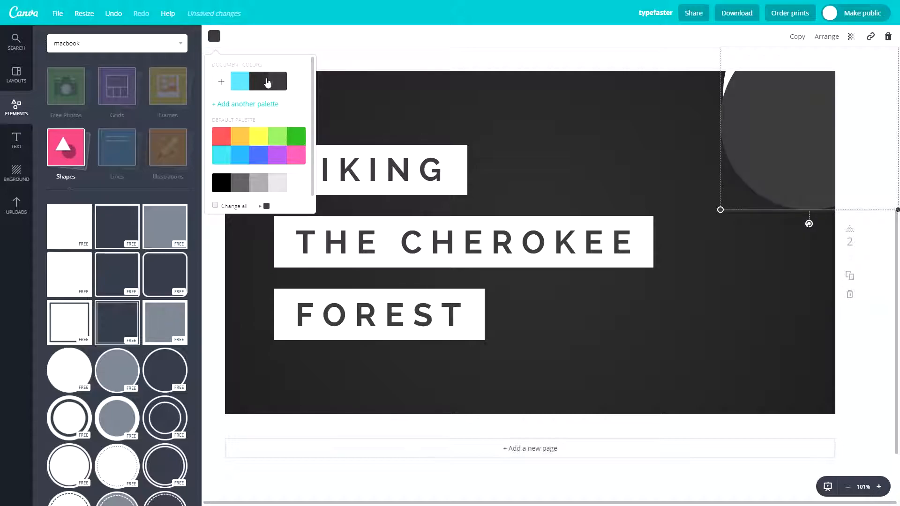
drag(733, 165, 710, 177)
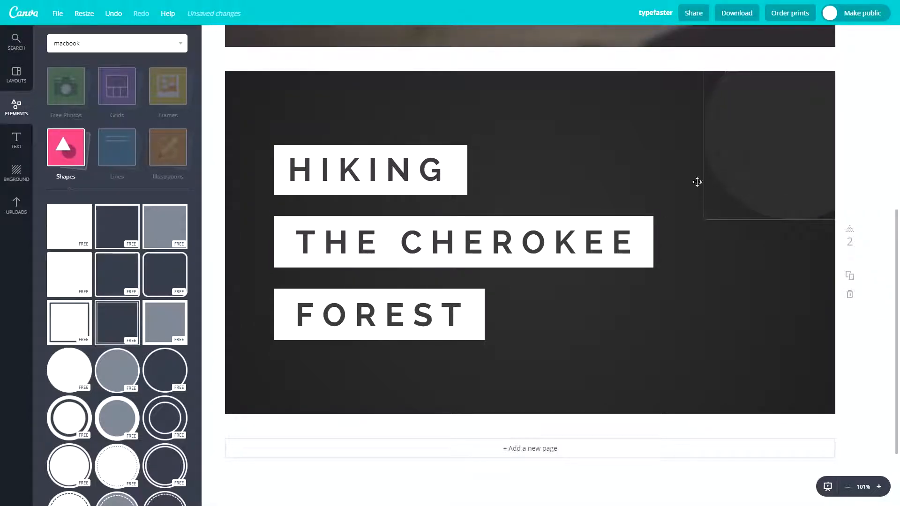
- Shrink the dark grey circle and centre it over the white one in the page's upper-right corner, leaving an even white ring
drag(769, 189, 740, 226)
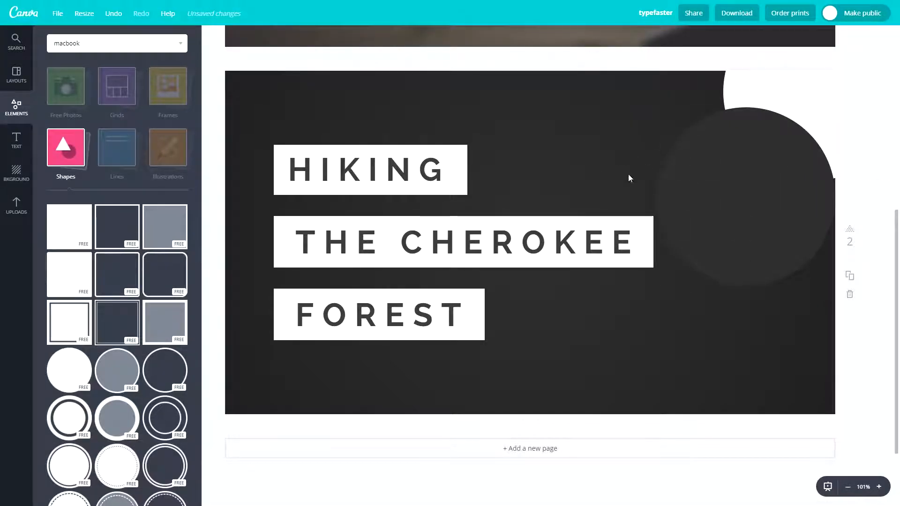
drag(682, 191, 811, 103)
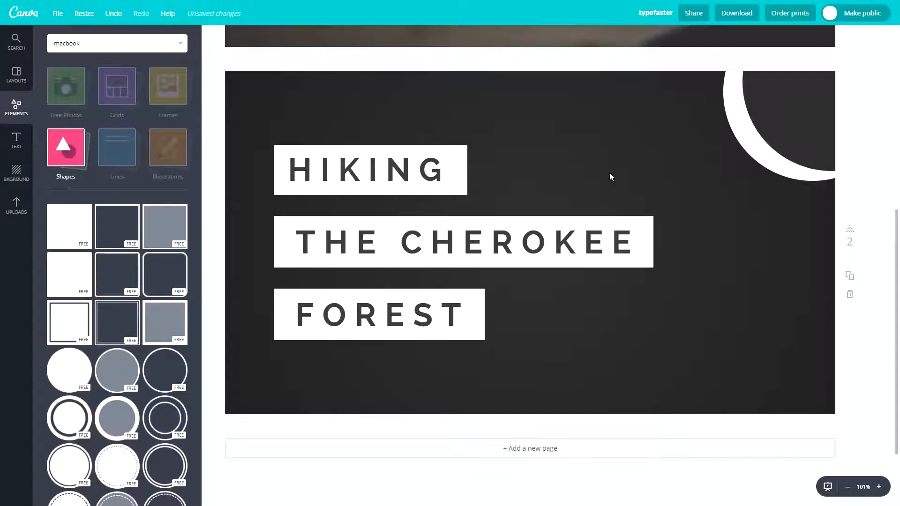
drag(763, 122, 763, 120)
click(651, 191)
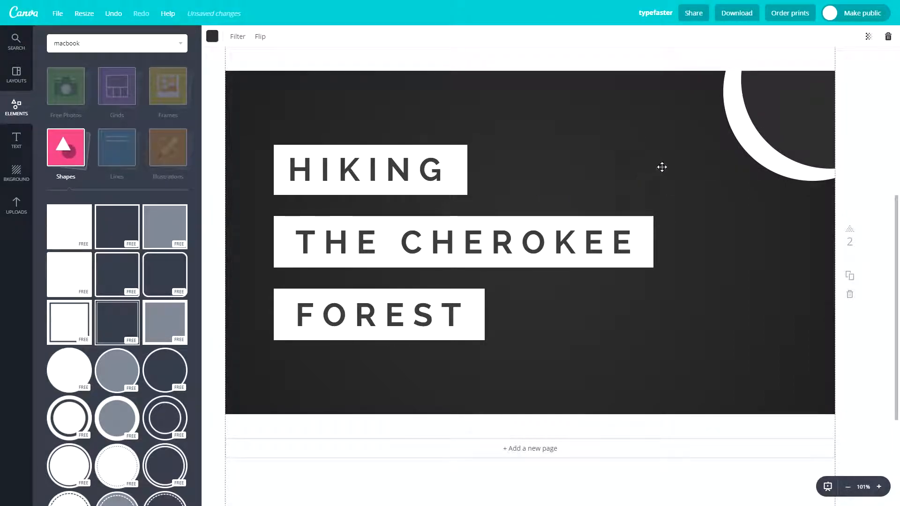
drag(769, 114, 790, 134)
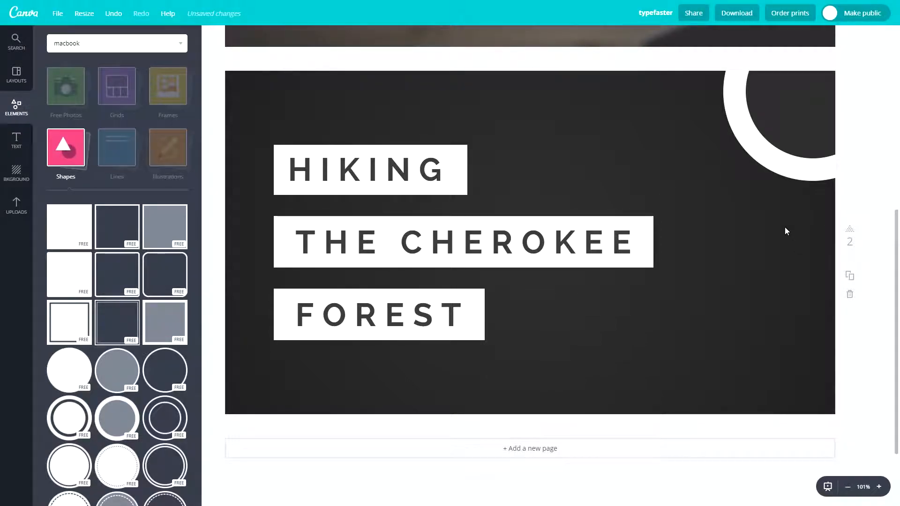
- Place copies of the circle ring at the page's lower-right corner and midway along its right edge, slightly farther out
drag(785, 228, 789, 462)
key(ctrl+d)
click(656, 237)
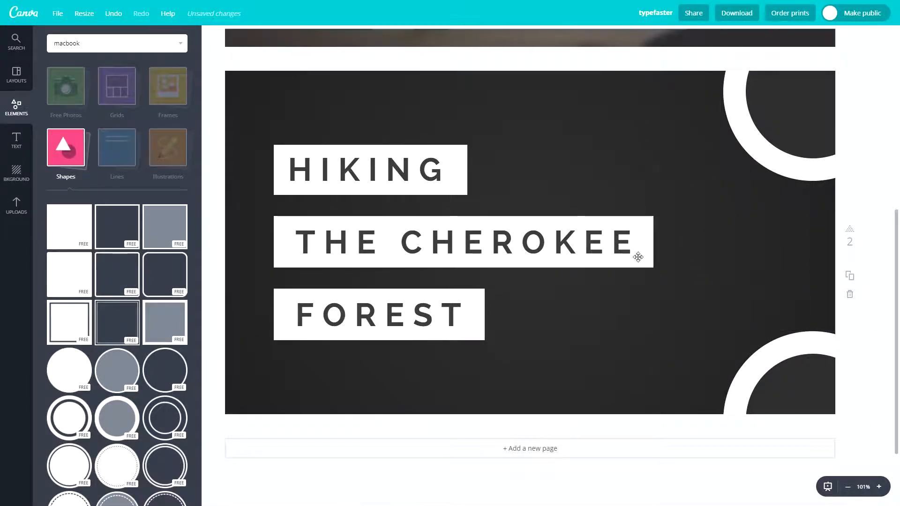
drag(686, 314, 806, 218)
click(701, 155)
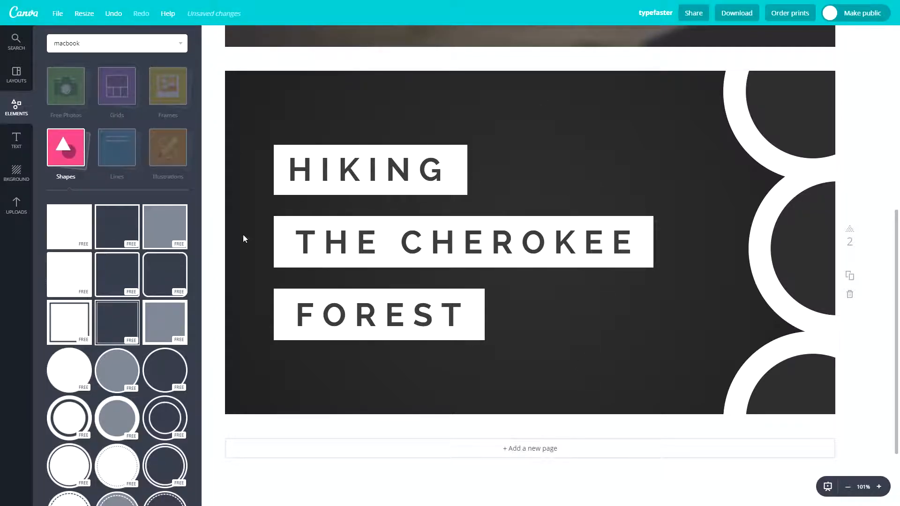
- Place another ring copy on the page's upper edge, overlapping the left side of the upper-right corner ring
click(774, 257)
drag(797, 271, 634, 40)
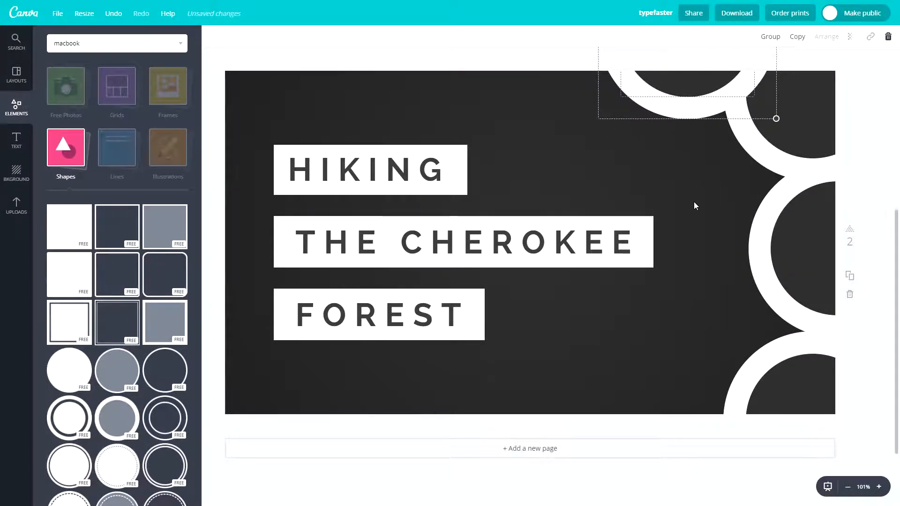
drag(669, 87, 650, 114)
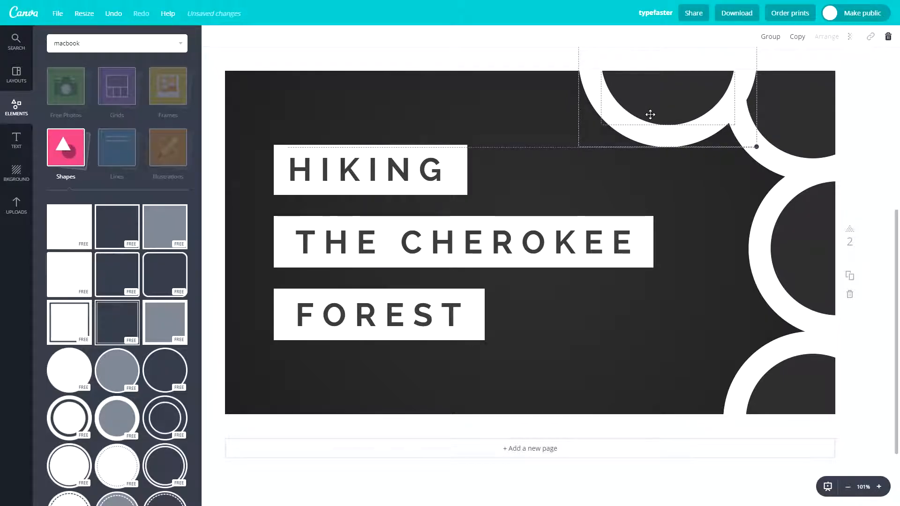
click(725, 210)
- Duplicate the upper-edge ring onto the page's lower edge, directly below it and beside the lower-right corner ring
drag(687, 204, 635, 84)
key(ctrl+c)
key(ctrl+v)
drag(669, 144, 664, 463)
click(550, 311)
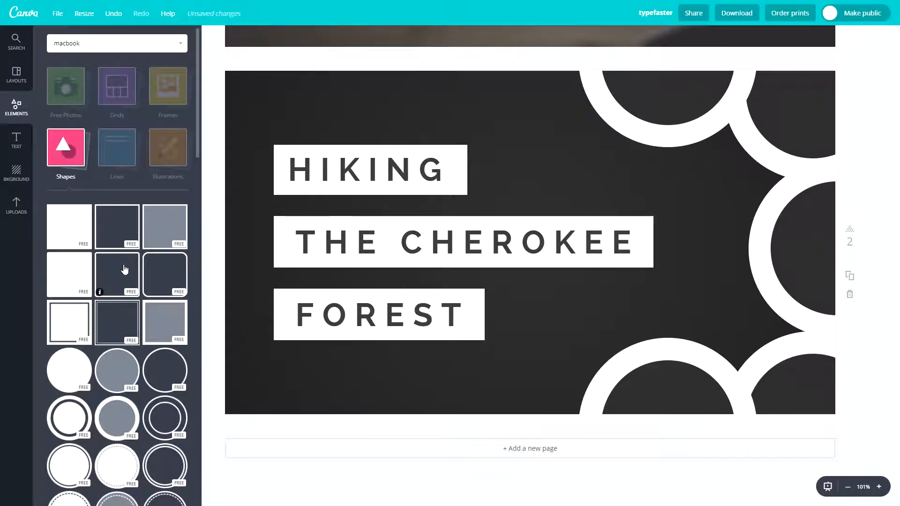
- Add a solid white triangle, rotate it to point downward, and fit it small into the page's upper-left corner
scroll(108, 274, down, 1)
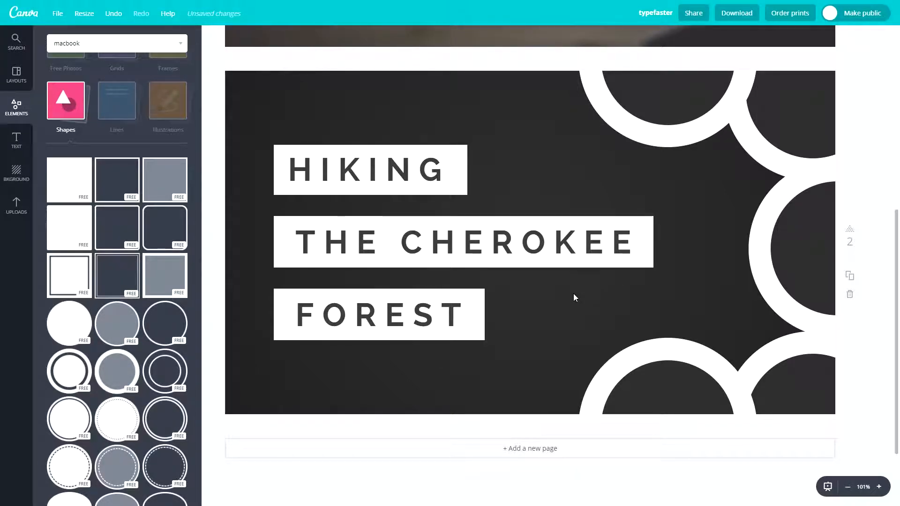
scroll(127, 320, down, 4)
drag(117, 361, 483, 105)
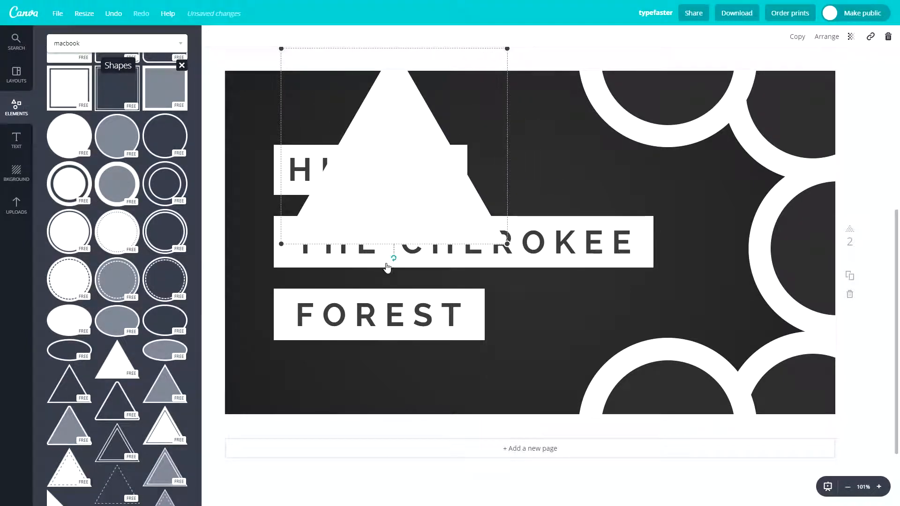
drag(393, 258, 503, 172)
drag(445, 153, 289, 70)
- Lay a smaller copy of the triangle over the original and recolour it dark grey to form a white outline
drag(284, 118, 405, 189)
drag(335, 65, 363, 141)
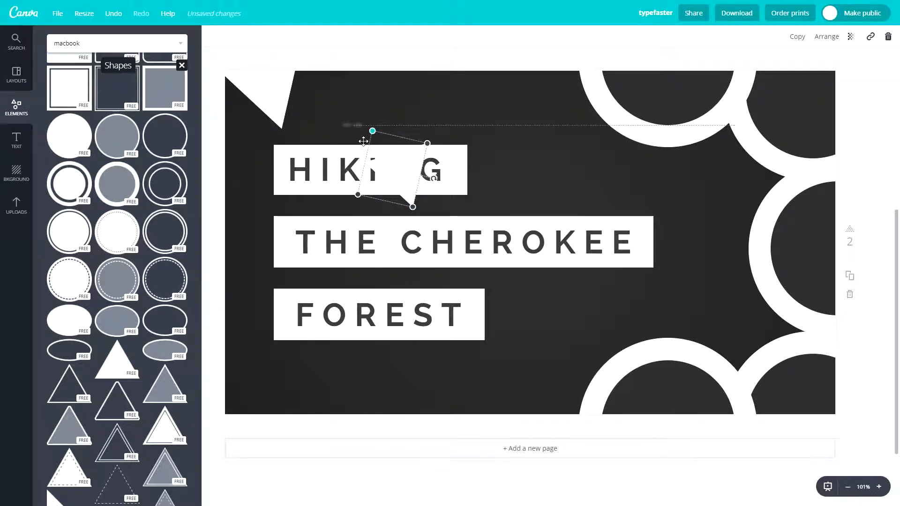
drag(397, 178, 268, 81)
click(214, 36)
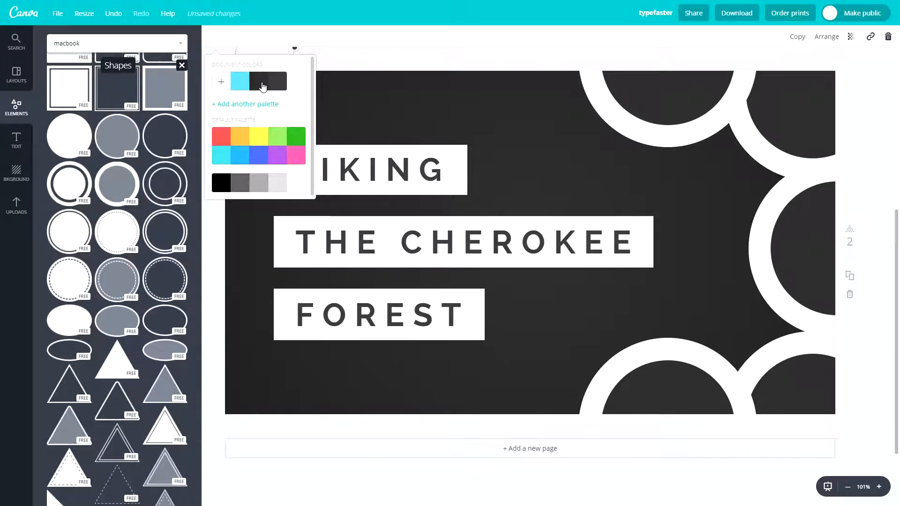
click(378, 89)
- Fill the page's upper edge with overlapping copies of the outlined triangle, from the left corner to the first ring
drag(278, 89, 373, 88)
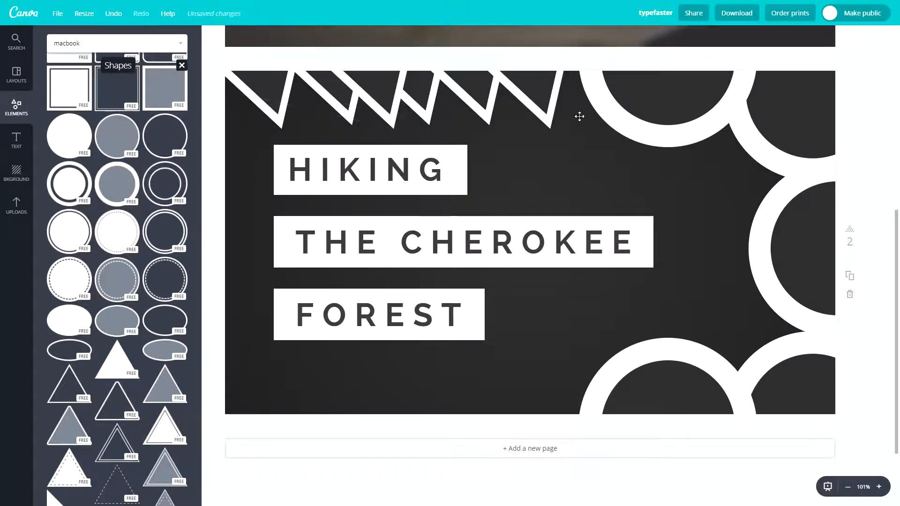
key(ctrl+v)
drag(551, 106, 297, 76)
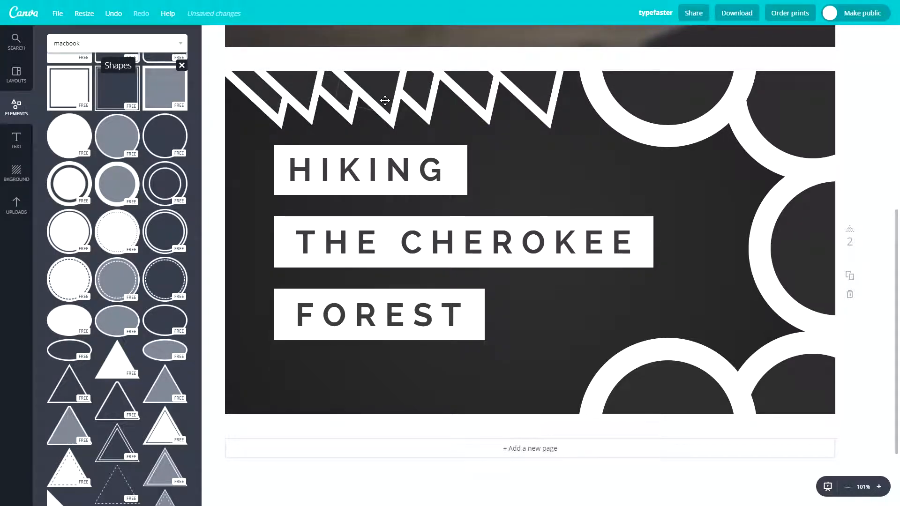
drag(570, 164, 541, 101)
drag(541, 101, 590, 172)
drag(548, 105, 501, 18)
click(575, 165)
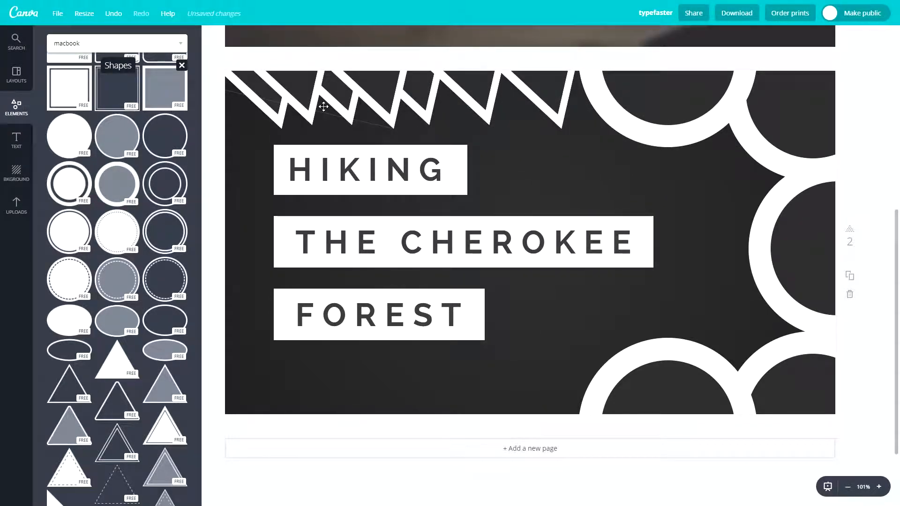
- Replace the HIKING text with HOW TO, widen its text box to one line, and shift it left within the white box
double_click(338, 179)
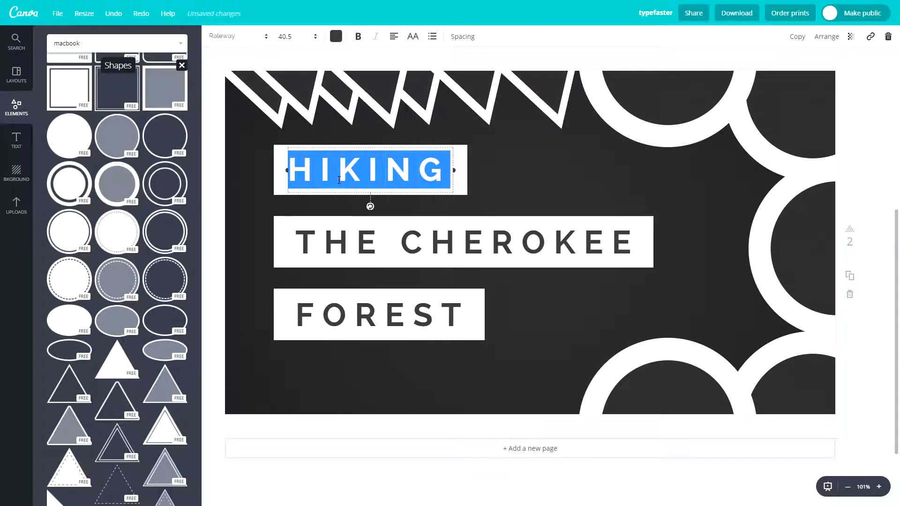
text(HOW)
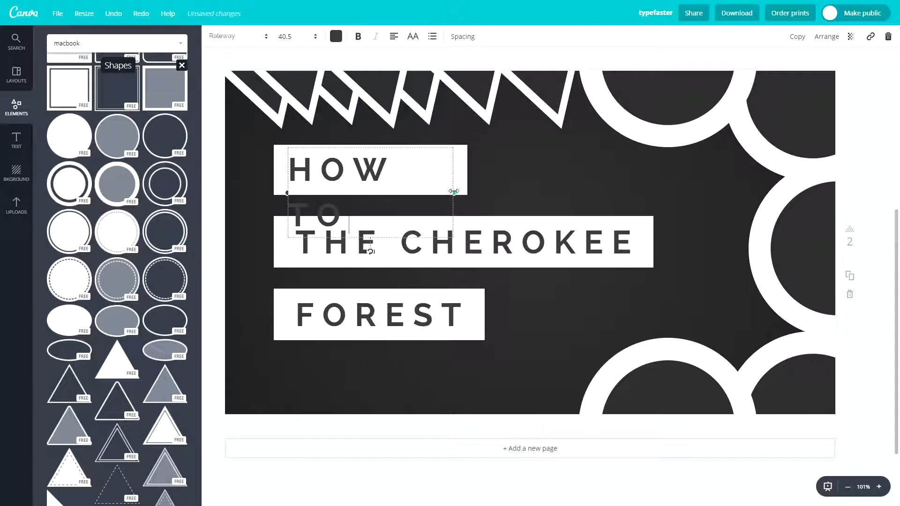
drag(453, 191, 474, 181)
drag(423, 152, 409, 146)
- Replace THE CHEROKEE with DESIGN A and shorten the white box behind it to fit the new text
click(375, 258)
text(DESIGN A)
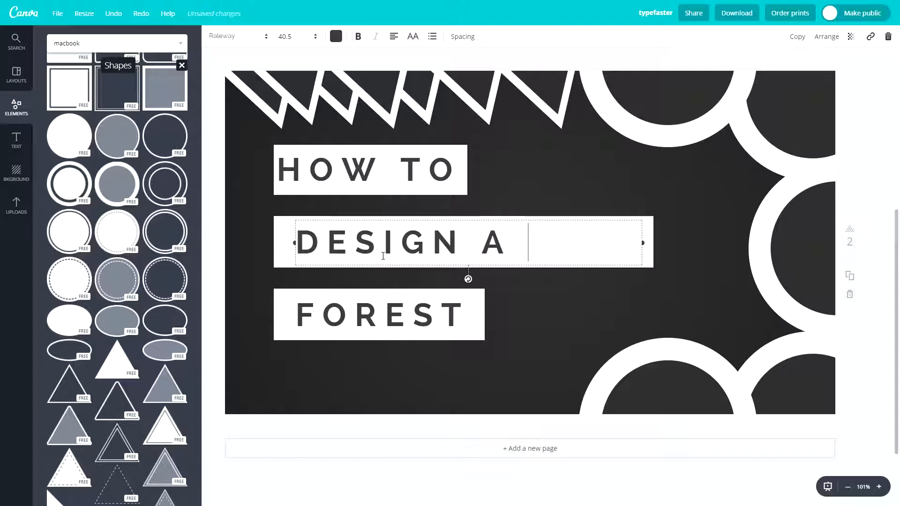
click(634, 227)
drag(652, 238, 525, 241)
- Replace FOREST with THUMBNAIL, widening its text box and white box so the word fits on one line
double_click(390, 327)
text(THUMBNAIL)
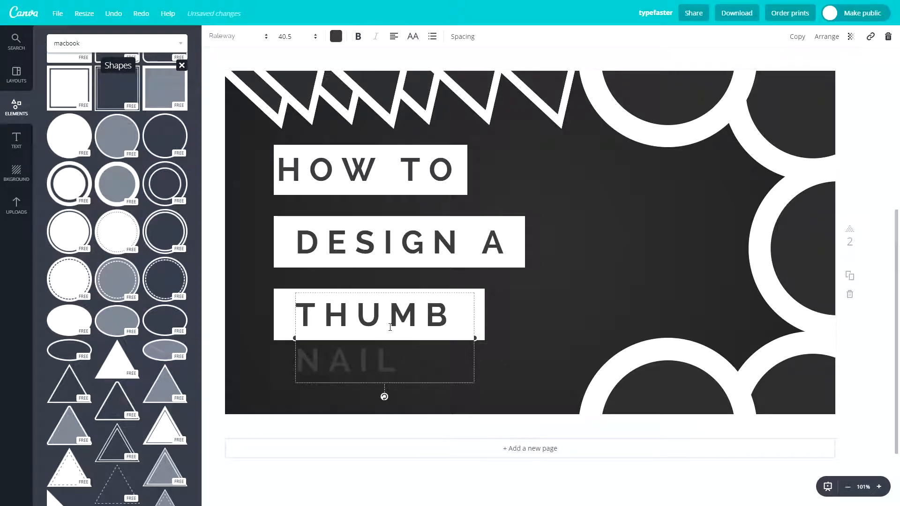
click(485, 314)
drag(485, 313, 586, 306)
click(431, 303)
drag(486, 338, 592, 315)
drag(413, 301, 406, 302)
- Narrow the DESIGN A text box to its white box and shift the text left in line with THUMBNAIL
click(580, 257)
drag(384, 216, 380, 216)
drag(639, 243, 526, 243)
drag(422, 218, 418, 217)
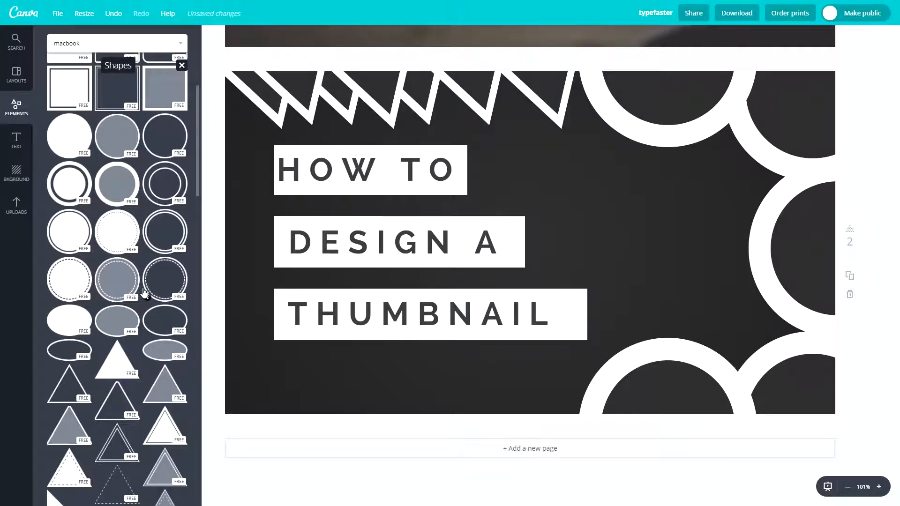
- Add a solid white square, shrink it, and place it flush in the page's lower-left corner
scroll(104, 269, up, 3)
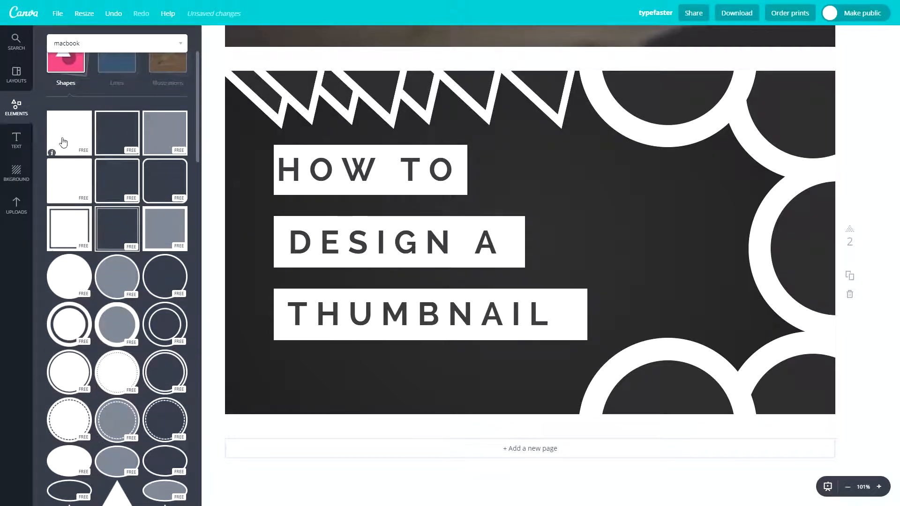
click(63, 138)
drag(366, 79, 599, 311)
drag(600, 355, 270, 343)
drag(323, 301, 269, 379)
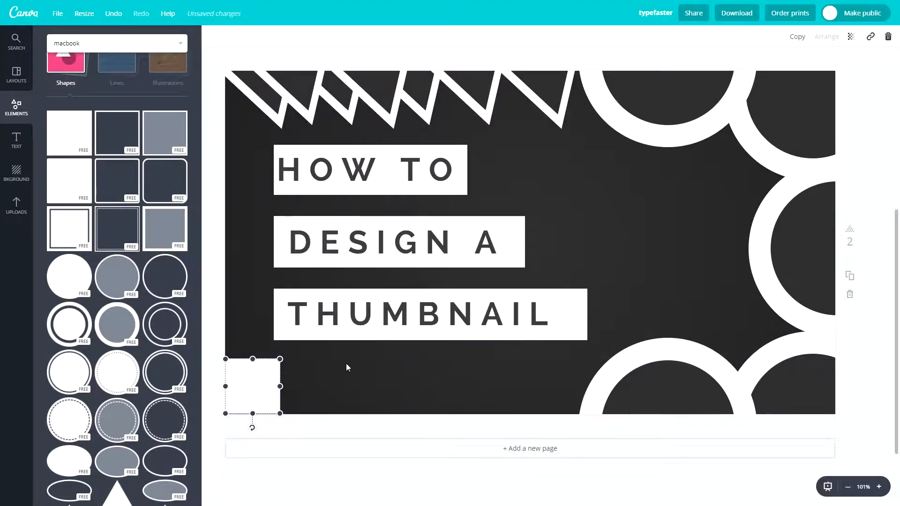
click(328, 429)
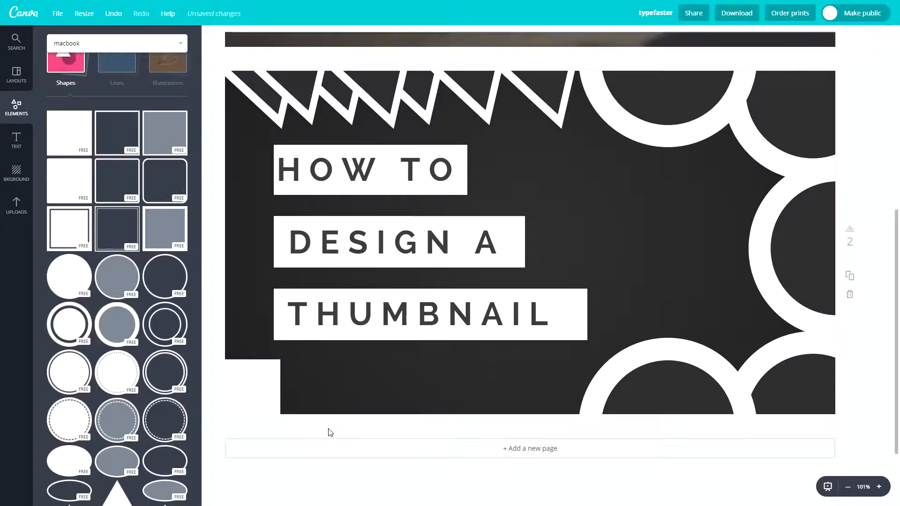
- Duplicate the white corner square and recolour the copy with the dark grey document colour
click(275, 382)
key(ctrl+d)
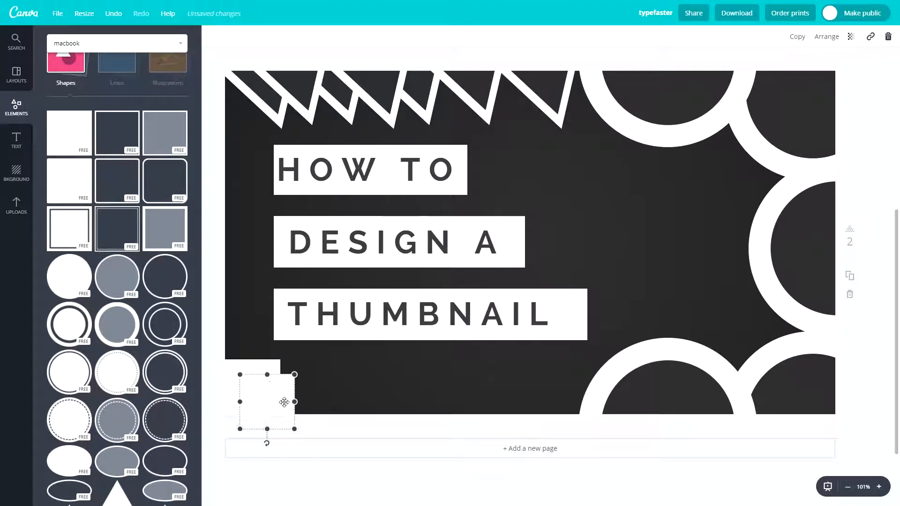
click(215, 37)
click(265, 86)
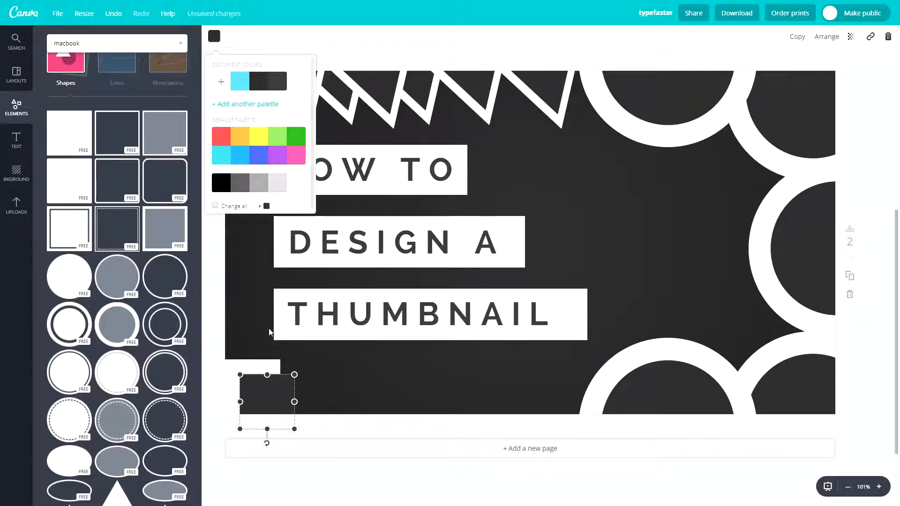
- Shrink the dark grey square and centre it inside the white corner square to leave an even white frame
click(268, 387)
drag(268, 388, 249, 390)
click(337, 374)
click(342, 377)
click(342, 377)
click(253, 394)
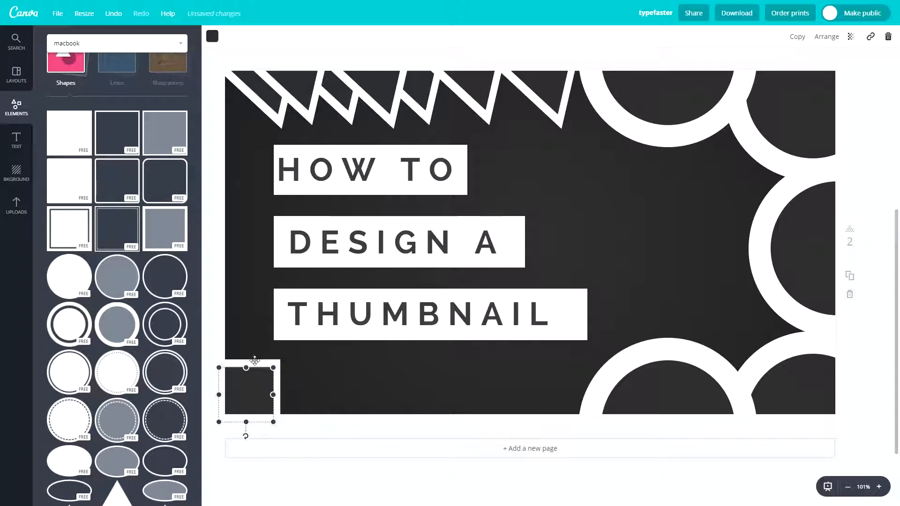
drag(274, 364, 260, 386)
click(329, 367)
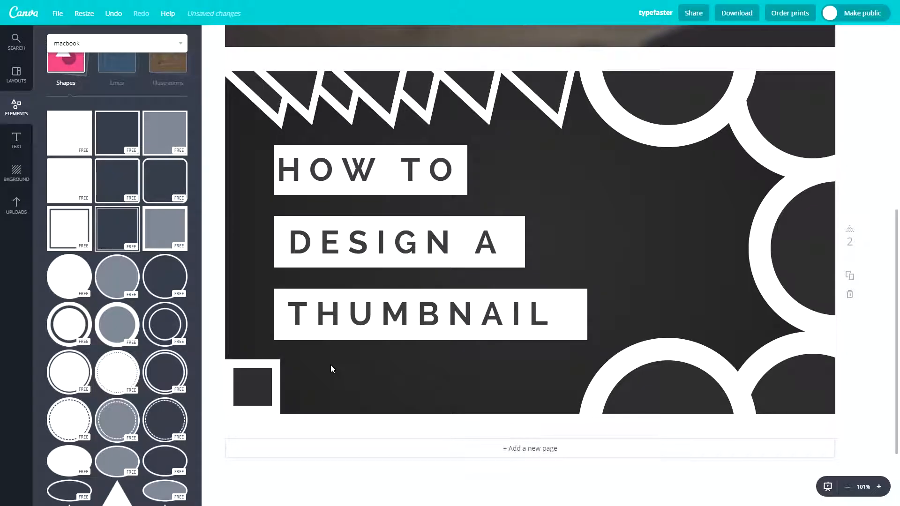
- Scale down the framed square and add two copies stepping diagonally up and to the right from the page corner
click(262, 372)
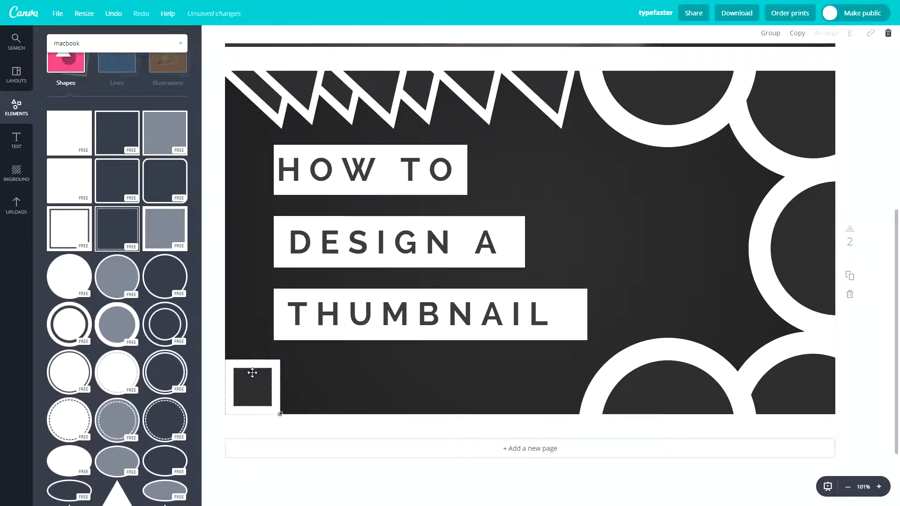
drag(281, 413, 256, 390)
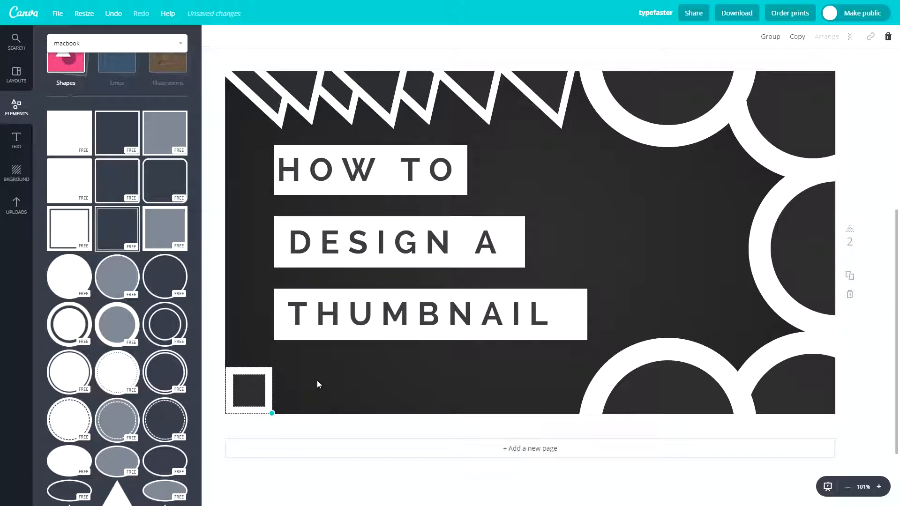
click(270, 433)
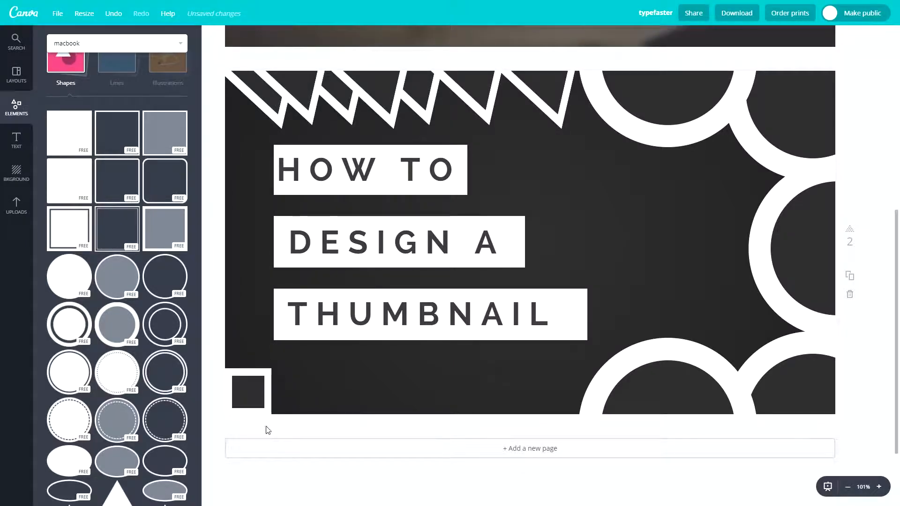
click(257, 396)
drag(257, 395, 273, 364)
key(ctrl+d)
click(329, 371)
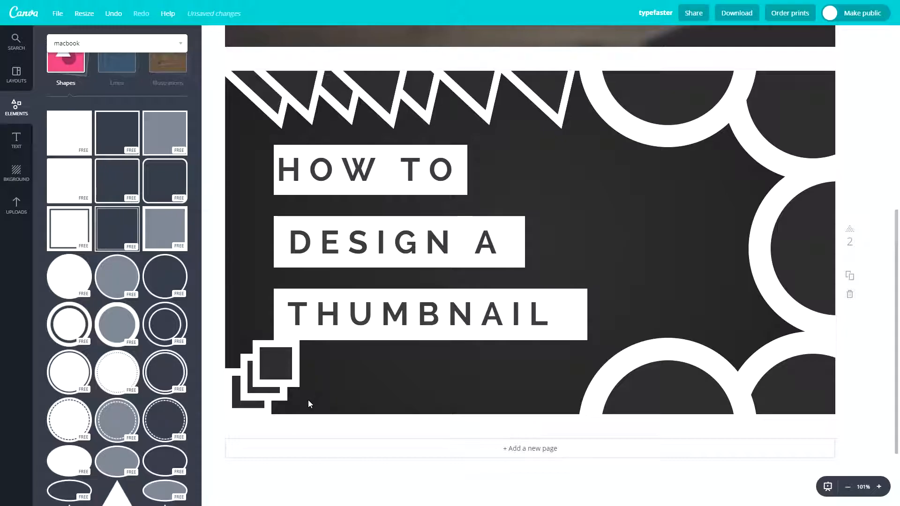
- Move the three overlapping framed squares together into the empty area between the text and the right-hand rings
drag(285, 394, 223, 393)
drag(275, 366, 252, 382)
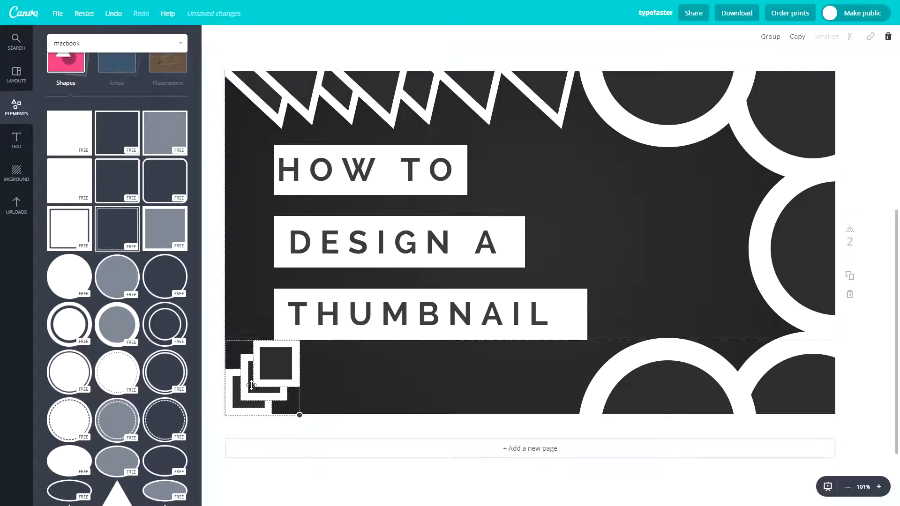
drag(325, 367, 237, 399)
drag(277, 370, 635, 229)
click(706, 190)
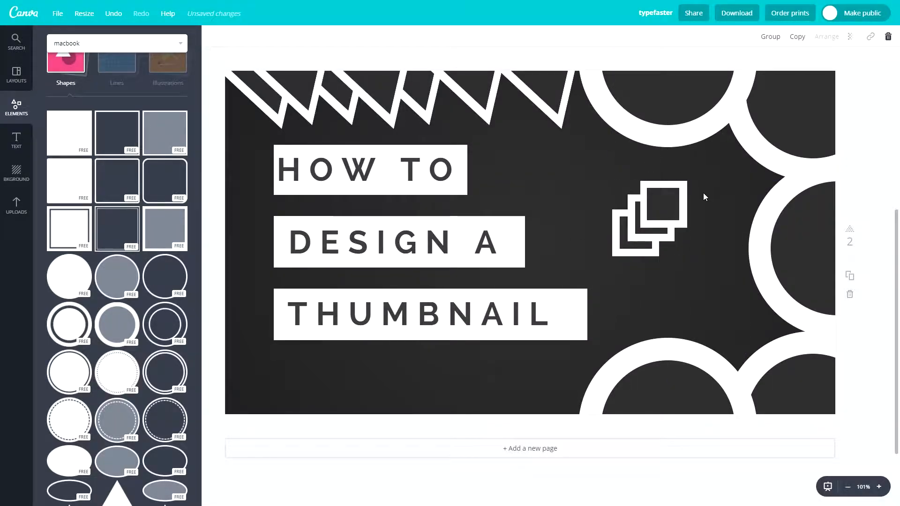
- Adjust the position of the dark inner square within the uppermost white frame of the cluster
click(662, 201)
drag(662, 201, 665, 208)
click(712, 190)
click(661, 203)
click(717, 196)
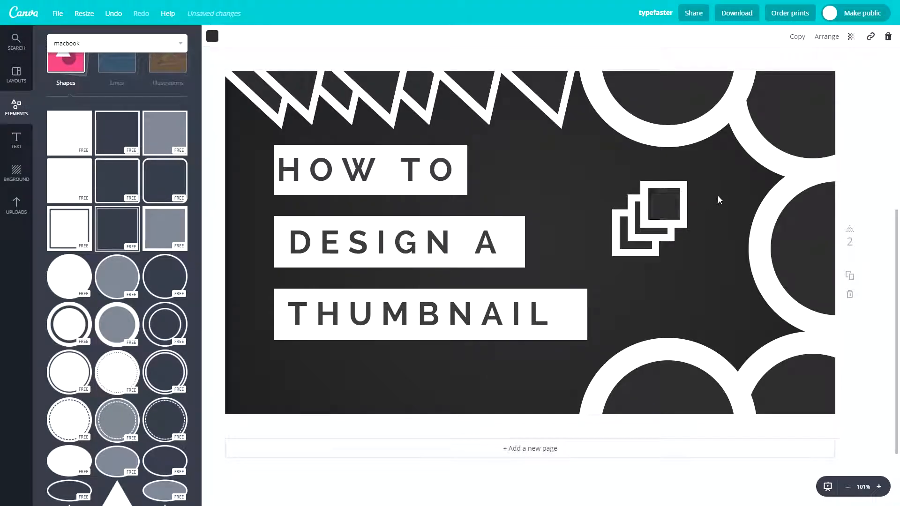
- Duplicate the three overlapping framed squares and position the copy so the stack continues diagonally up and to the right
drag(676, 298, 608, 188)
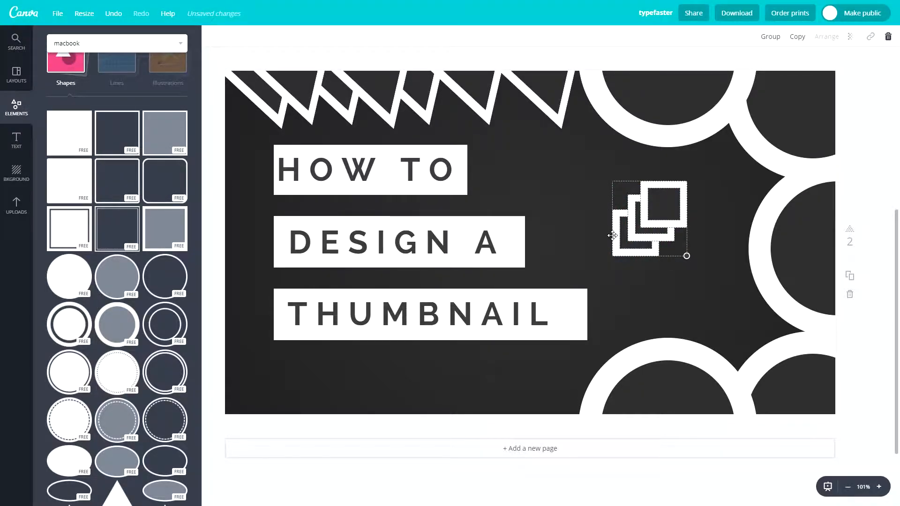
key(ctrl+d)
drag(662, 245, 601, 248)
drag(737, 176, 701, 178)
key(ctrl+z)
click(733, 187)
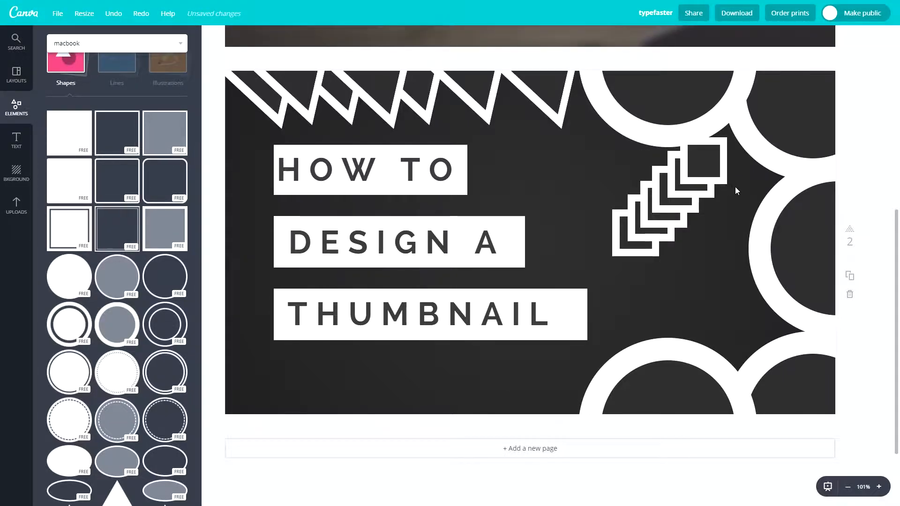
- Move the whole stack of framed squares next to the text boxes and realign the dark centre of its uppermost square
drag(731, 182, 546, 268)
drag(676, 211, 594, 238)
drag(630, 197, 619, 191)
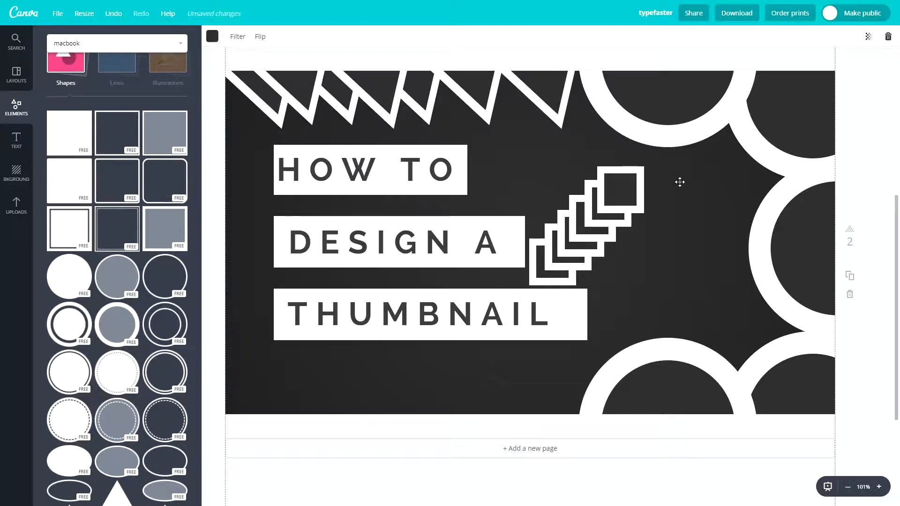
click(619, 187)
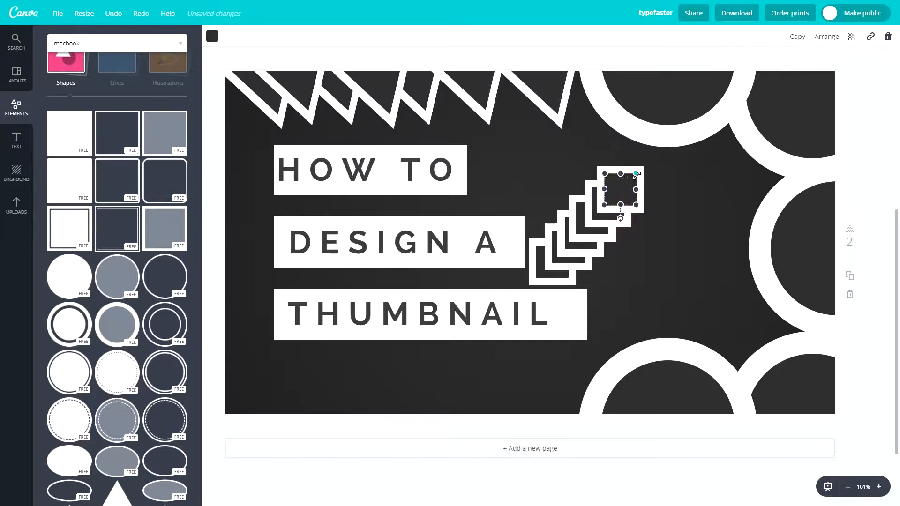
click(693, 198)
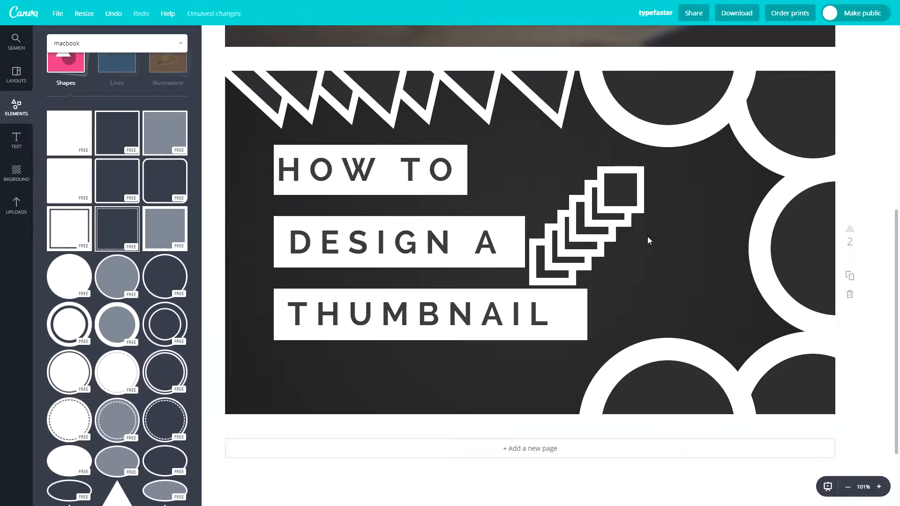
- Shorten the white box behind THUMBNAIL to fit the word, and shift the word and its box right and slightly down
click(579, 310)
drag(587, 314, 563, 315)
click(486, 389)
drag(555, 360, 382, 321)
click(460, 381)
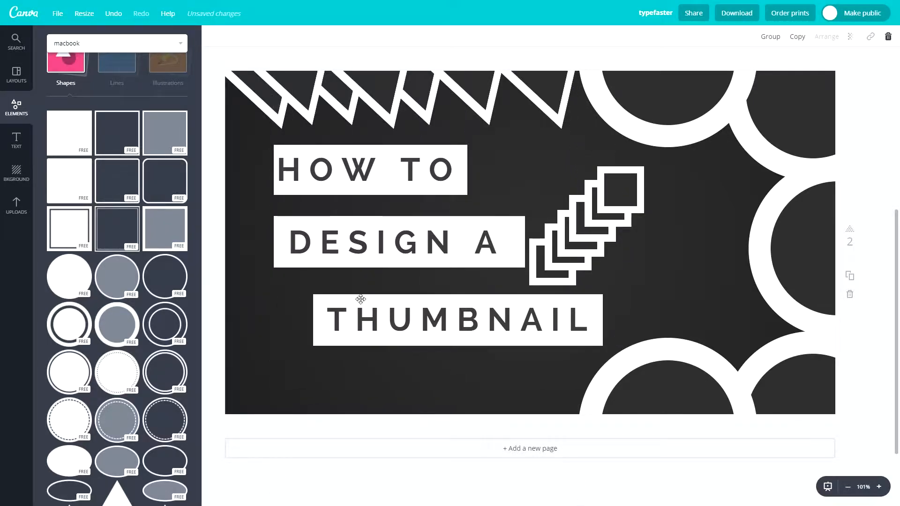
- Stagger the upper text lines by moving DESIGN A with its box slightly left and HOW TO with its box to the right
drag(251, 247, 397, 270)
click(357, 218)
drag(492, 209, 284, 164)
drag(312, 176, 351, 192)
click(755, 258)
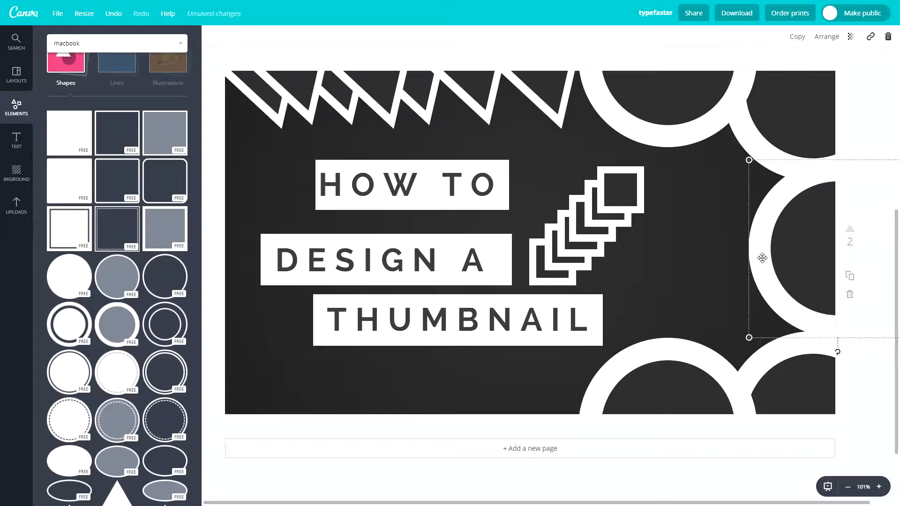
- Move the DESIGN A and THUMBNAIL boxes up so the three staggered text lines are evenly spaced
drag(243, 277, 325, 256)
drag(441, 388, 362, 322)
click(368, 367)
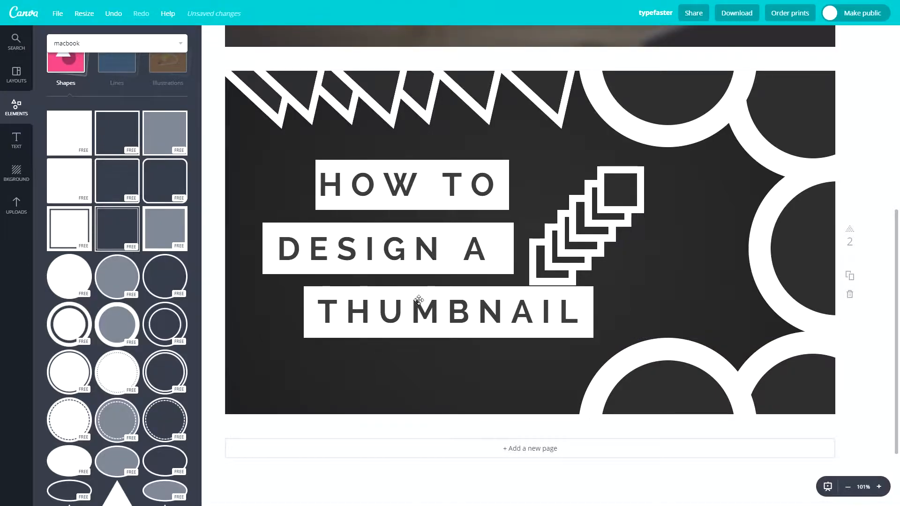
- Move the stack of framed squares away from the text so it overlaps the ring at the page's right edge
drag(673, 187, 543, 270)
drag(579, 236, 748, 273)
click(634, 234)
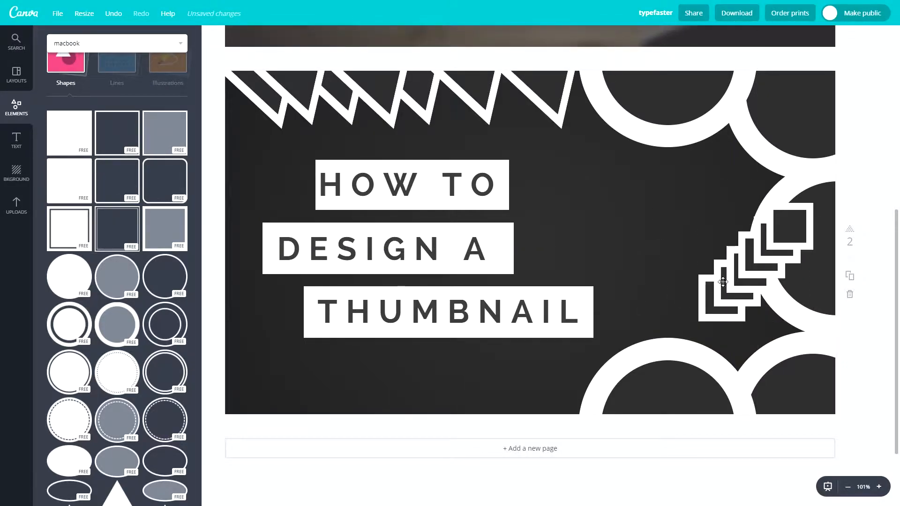
- Shift the dark inner circles of the middle-right and upper-right rings off-centre so the white rims vary in thickness
drag(814, 295, 799, 283)
click(631, 230)
click(630, 228)
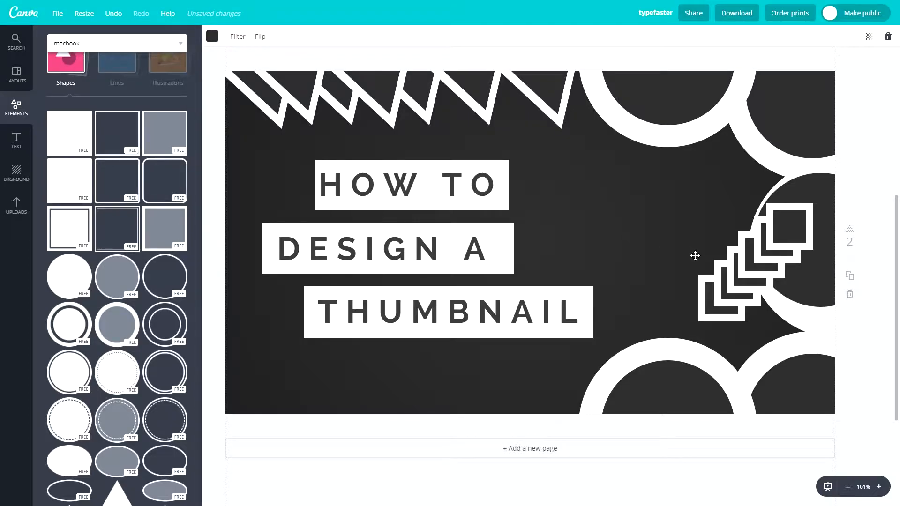
click(879, 167)
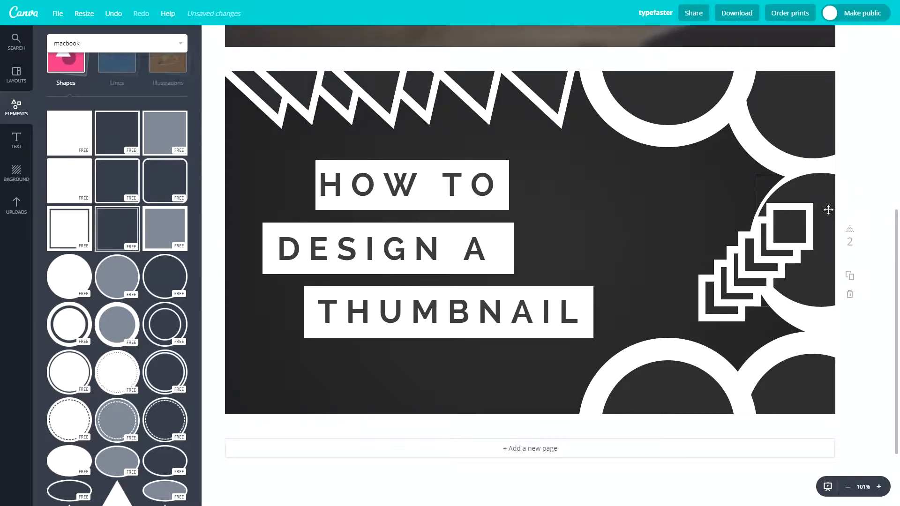
drag(777, 132, 765, 117)
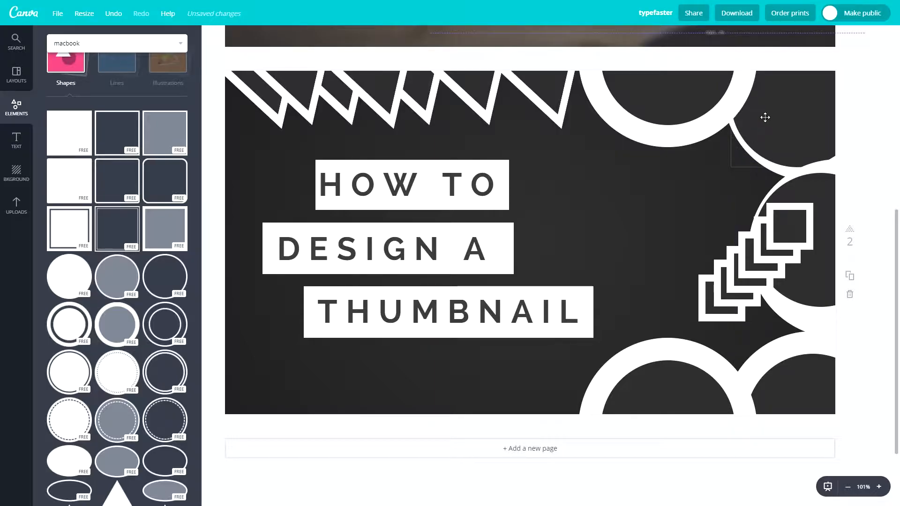
click(697, 185)
- Offset the dark inner circles of the top ring and both bottom rings to turn their white rims into crescents
drag(684, 92, 702, 88)
click(697, 218)
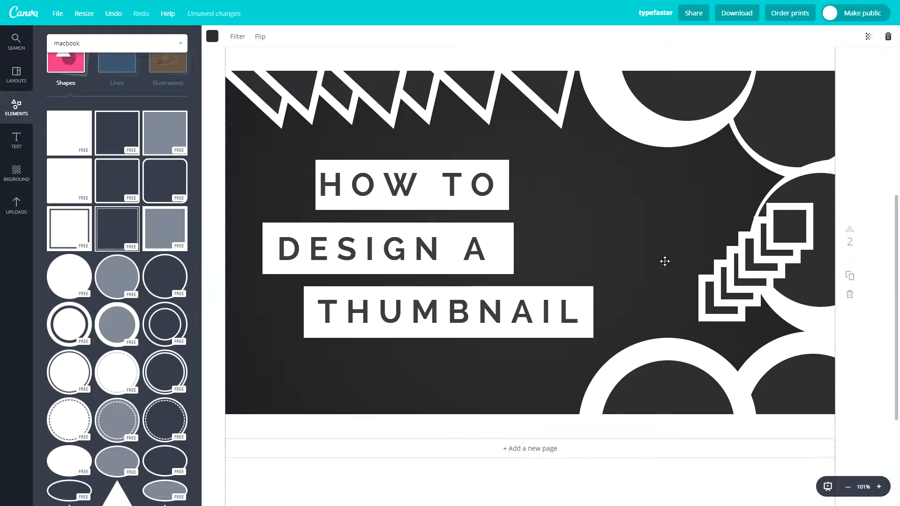
drag(676, 399, 682, 391)
drag(667, 390, 670, 390)
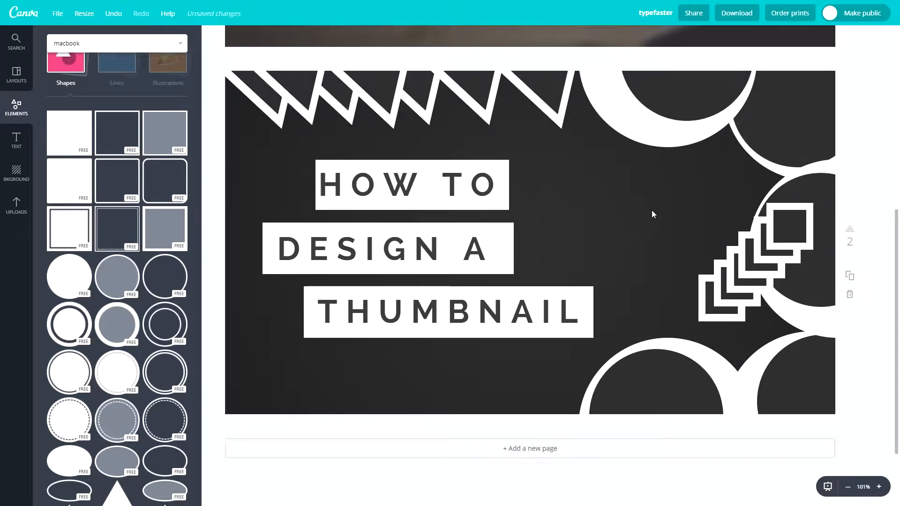
- Delete all the framed squares stacked over the right-hand ring
click(796, 224)
key(Delete)
drag(796, 223, 715, 306)
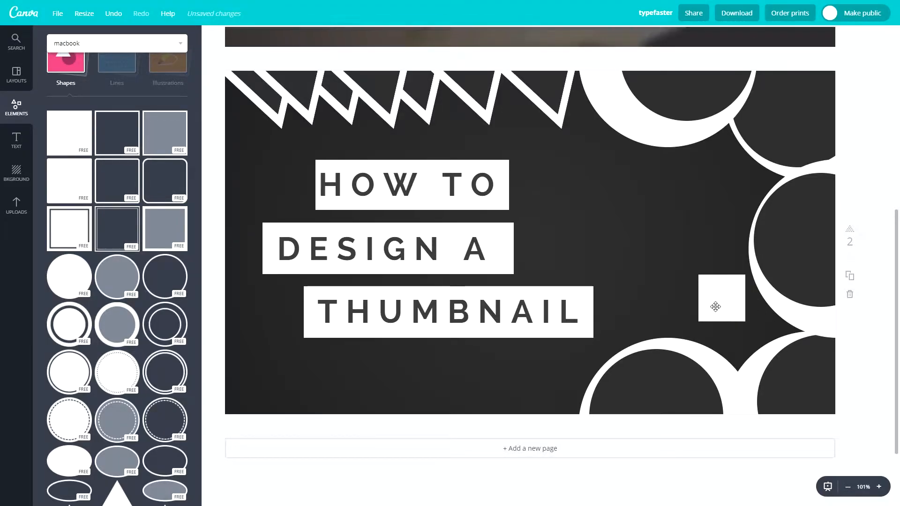
key(Delete)
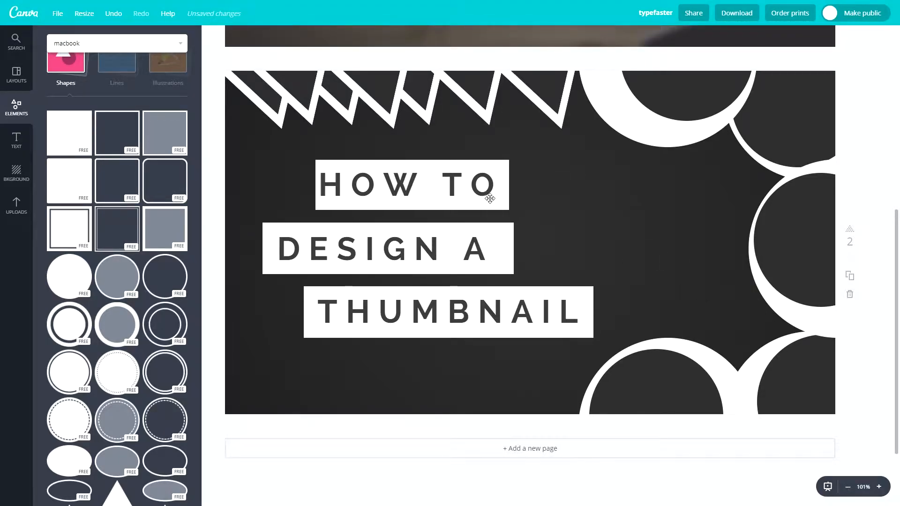
- Duplicate the row of triangles from the page's top edge and place the copy along the bottom edge as a jagged white border
drag(575, 140, 252, 59)
key(ctrl+c)
key(ctrl+v)
drag(387, 124, 343, 431)
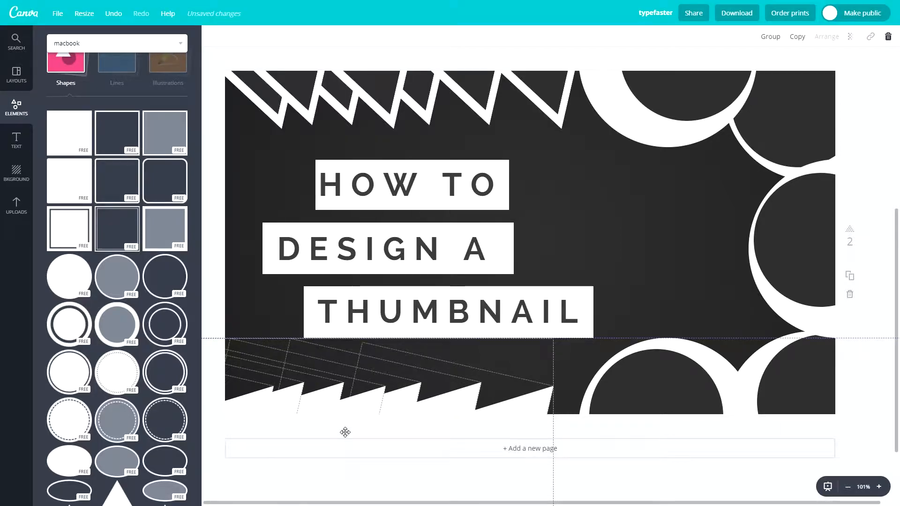
click(350, 420)
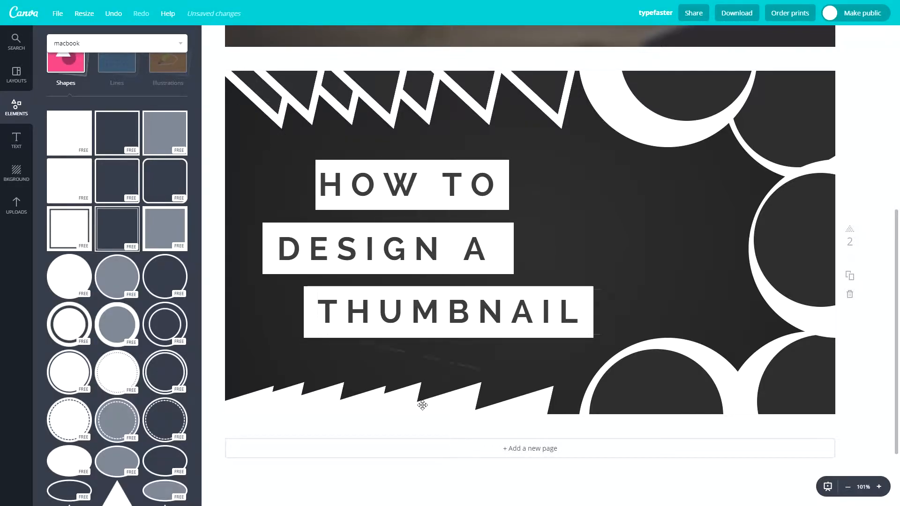
- Add a double-ring circle outline to the page, scale it down and place it over the letter A in DESIGN A
click(166, 321)
drag(692, 79, 457, 342)
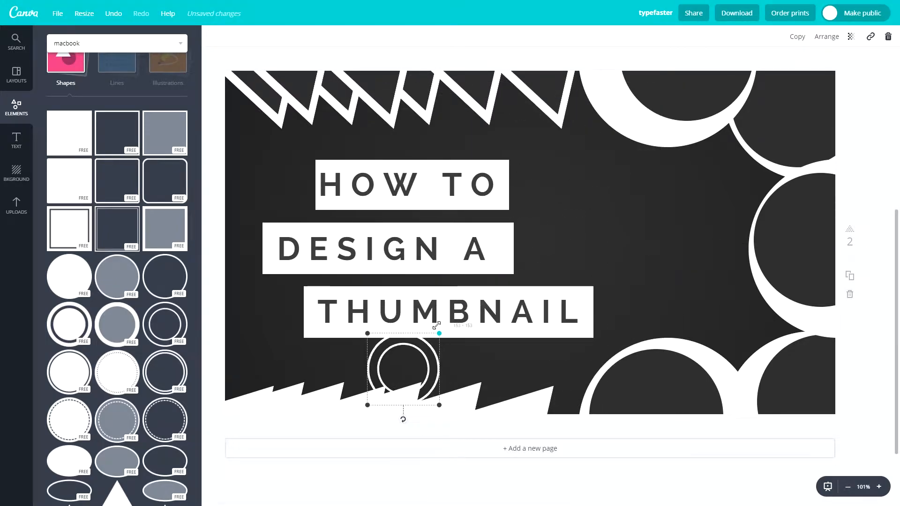
drag(431, 377, 584, 195)
drag(563, 224, 487, 249)
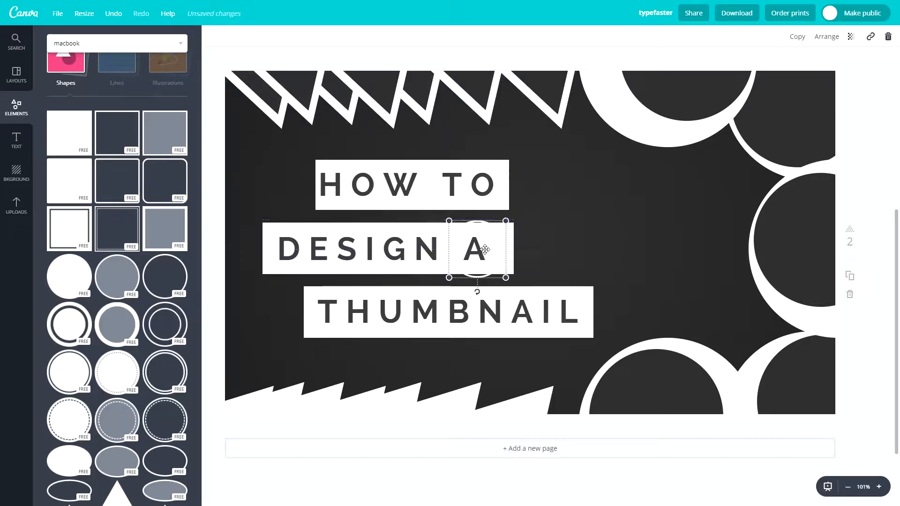
- Recolour the double-ring circle dark grey and shrink it to fit around the letter A inside the white box
click(214, 37)
click(260, 88)
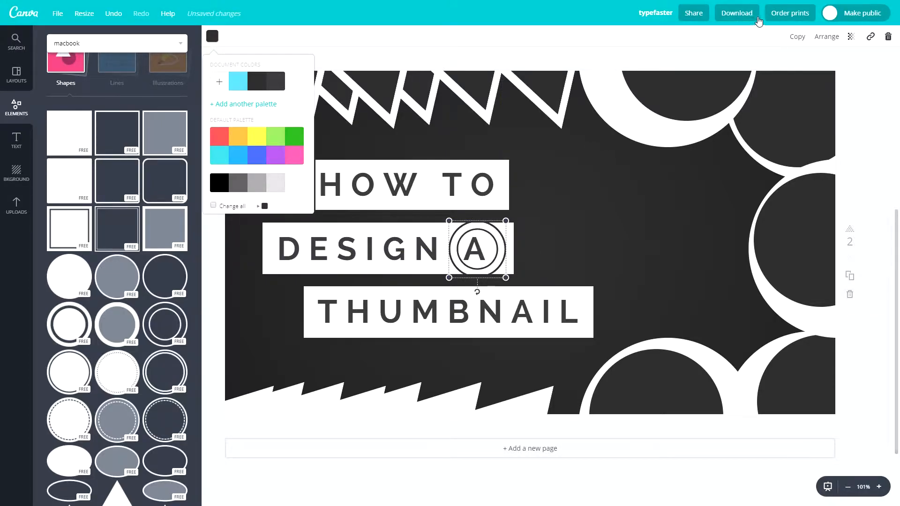
click(820, 42)
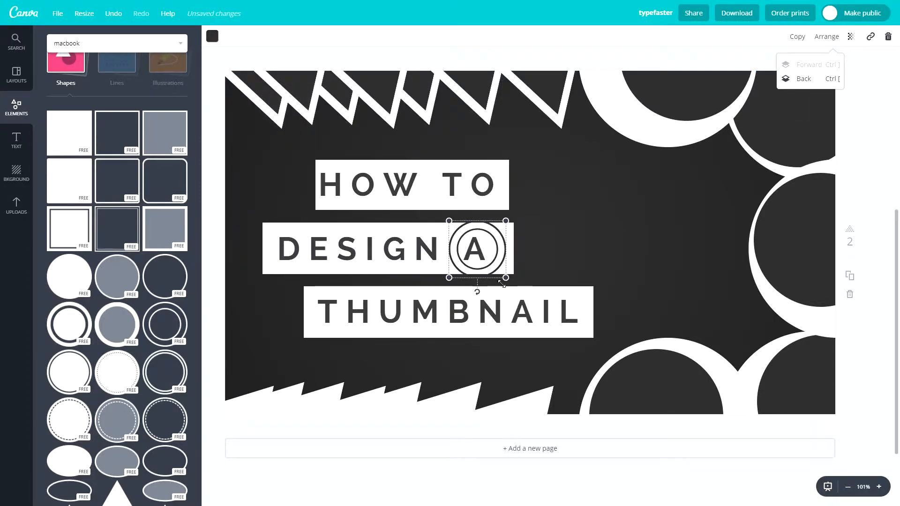
drag(506, 224, 492, 249)
click(558, 238)
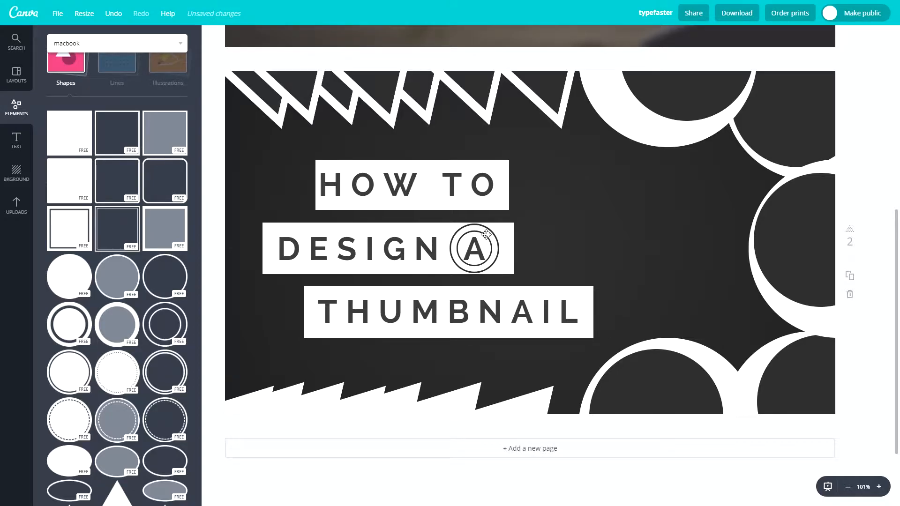
- Move the double-ring circle into the middle-right ring, recolour it white and enlarge it to follow the ring's inner edge
drag(489, 233, 808, 231)
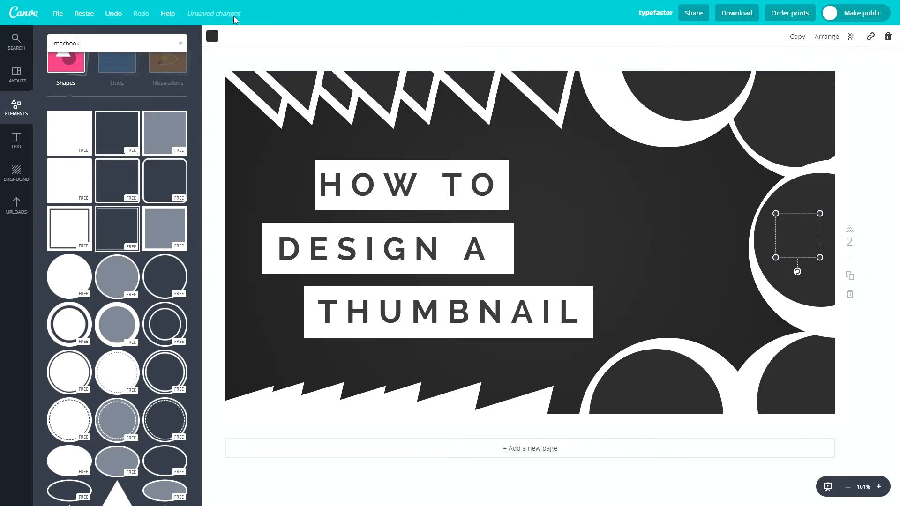
click(213, 36)
click(272, 186)
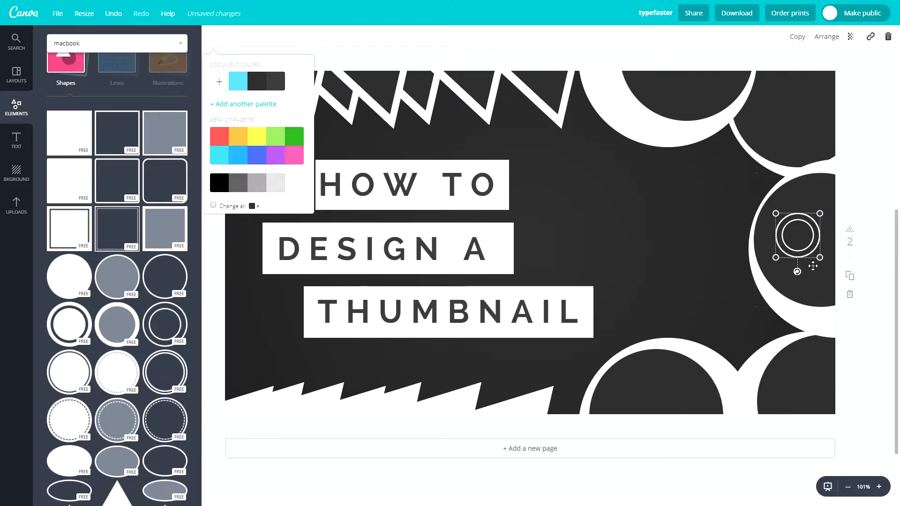
drag(778, 261, 735, 296)
- Place copies of the white double-ring circle inside the top, upper-right and two bottom rings
drag(789, 257, 634, 83)
key(ctrl+d)
click(679, 239)
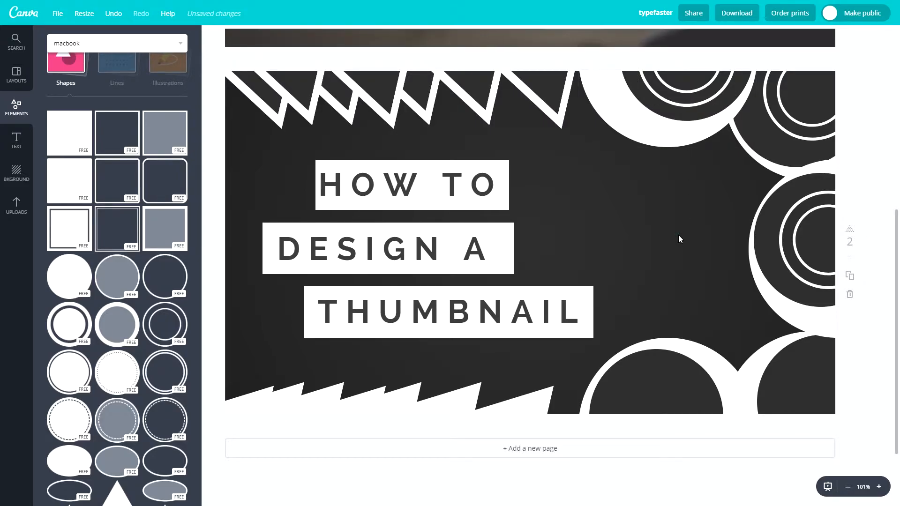
click(796, 96)
key(ctrl+d)
drag(804, 101, 628, 403)
click(648, 232)
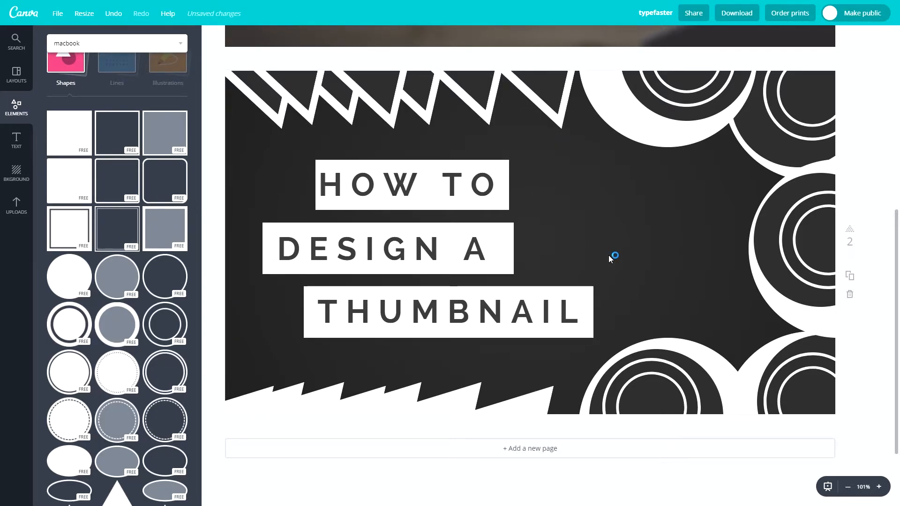
- Move all three text lines and their white boxes together to the right and slightly up to centre them in the free area
drag(546, 352, 339, 227)
drag(307, 153, 562, 336)
drag(454, 308, 498, 300)
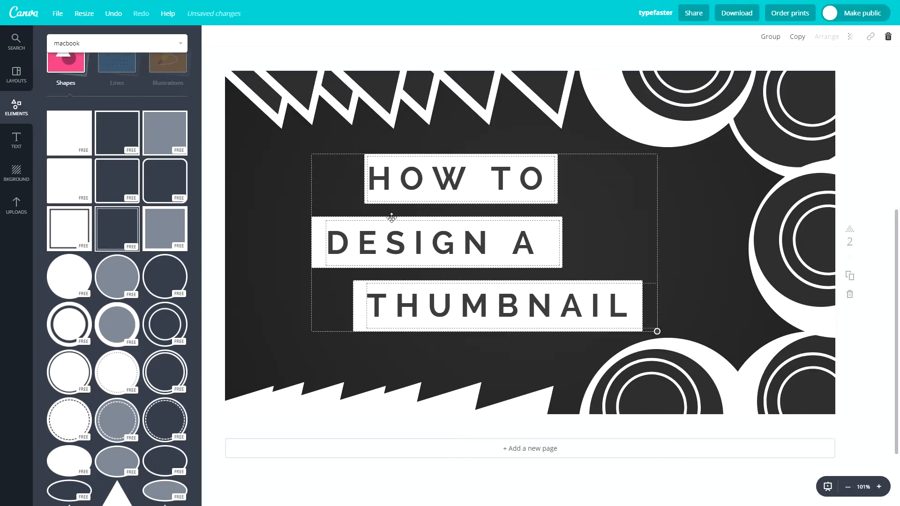
click(263, 199)
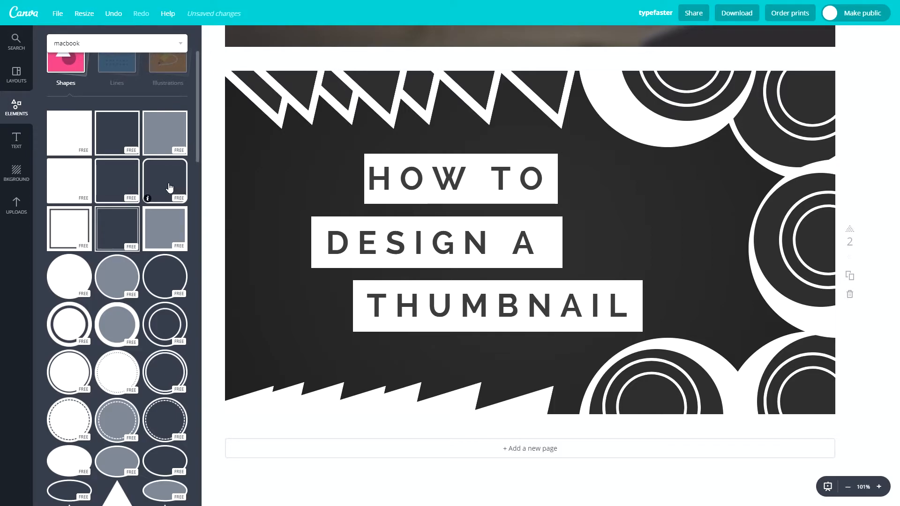
scroll(118, 281, down, 5)
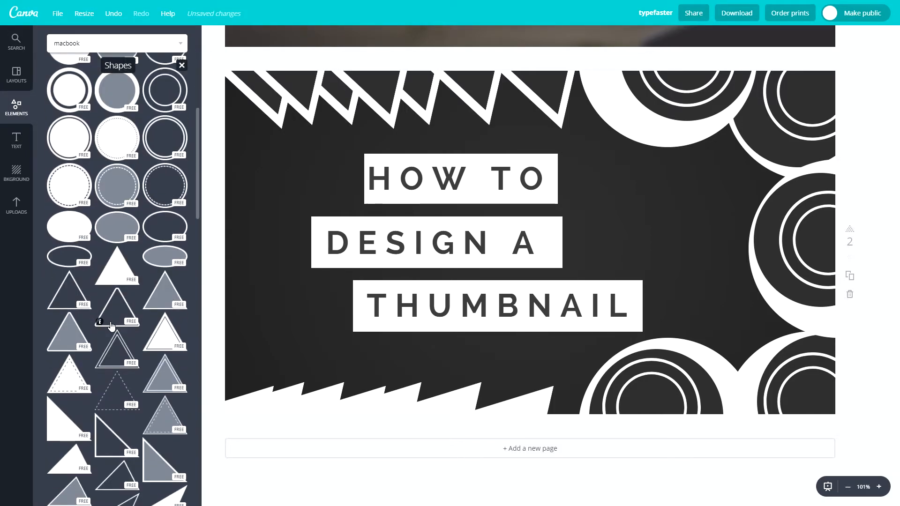
scroll(65, 248, down, 3)
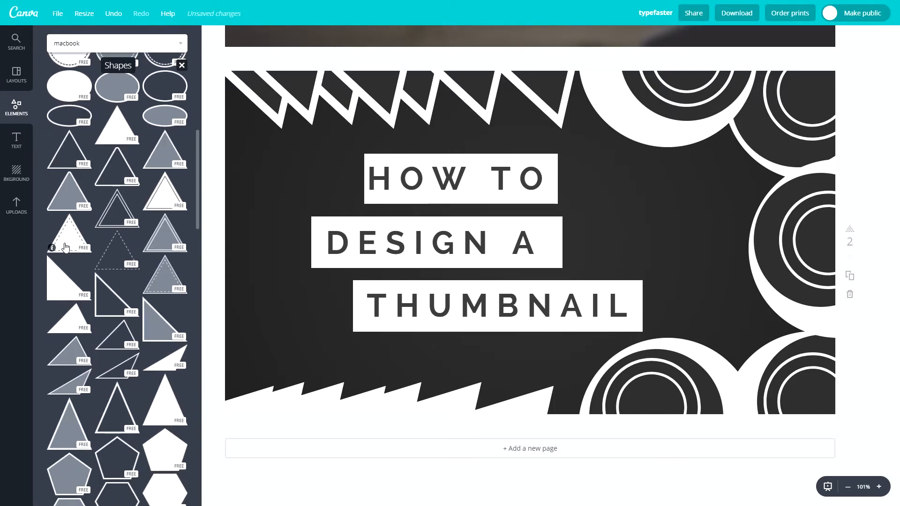
scroll(75, 262, down, 2)
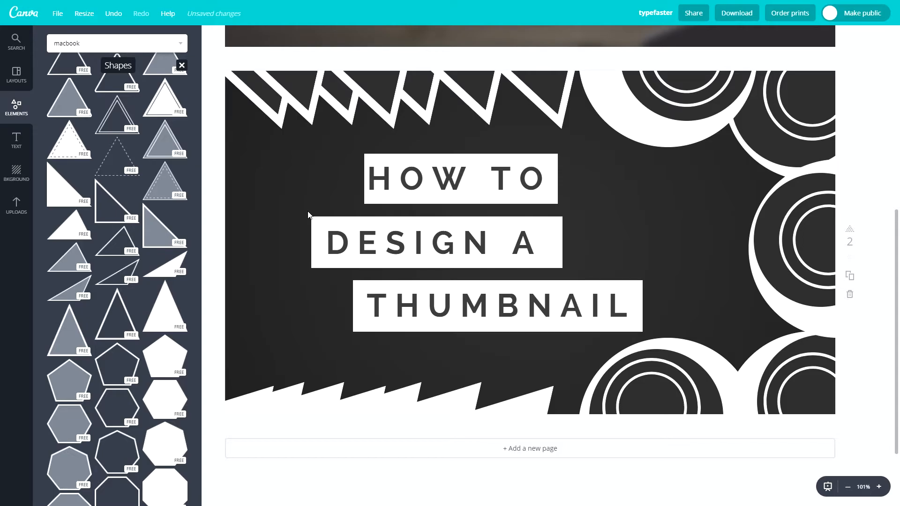
- Rename the design as CREATIVE
click(655, 12)
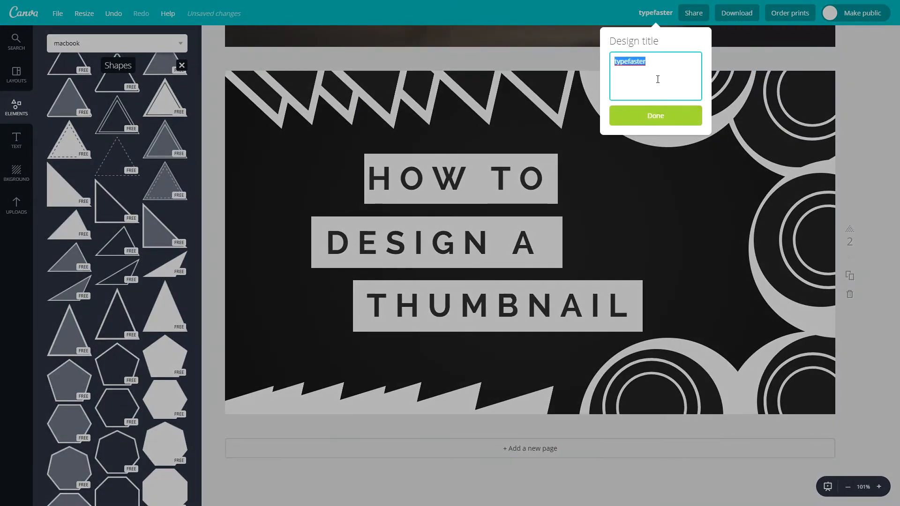
text(cREATIVE)
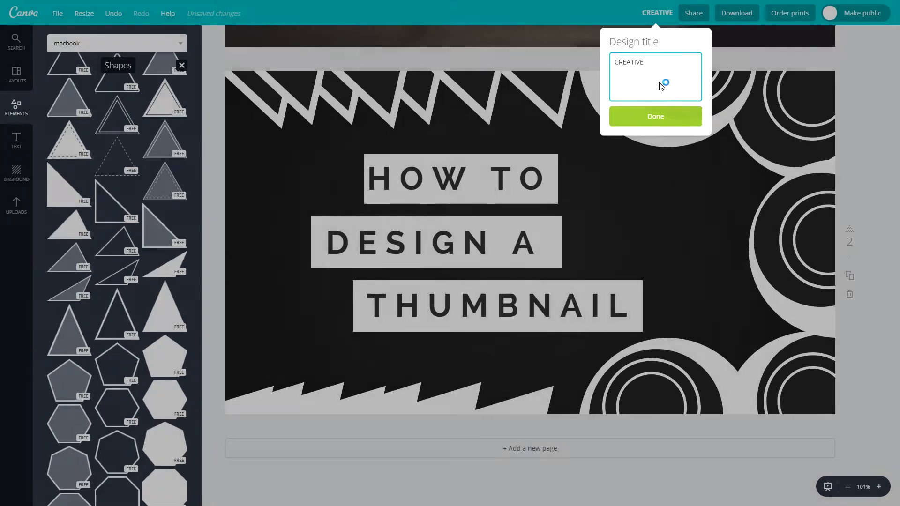
key(Return)
- Set up the design's download as a JPG file containing only page 2
click(735, 19)
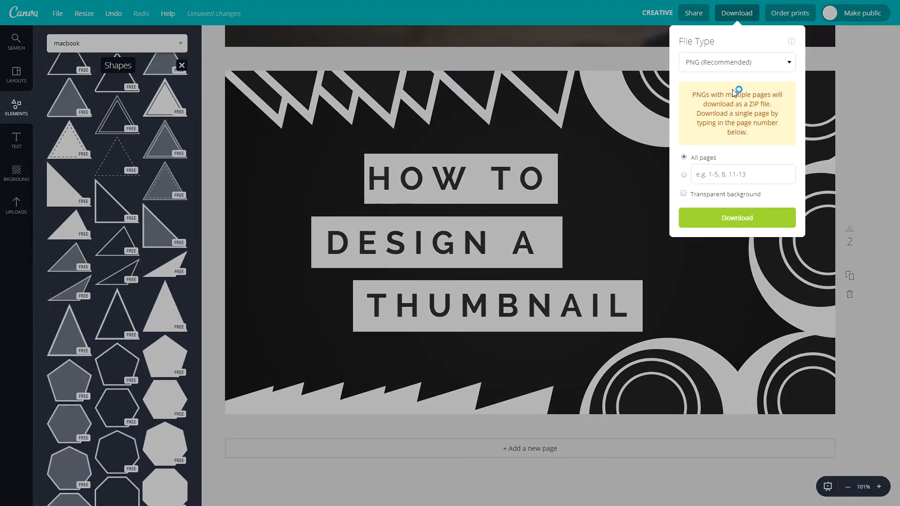
click(729, 66)
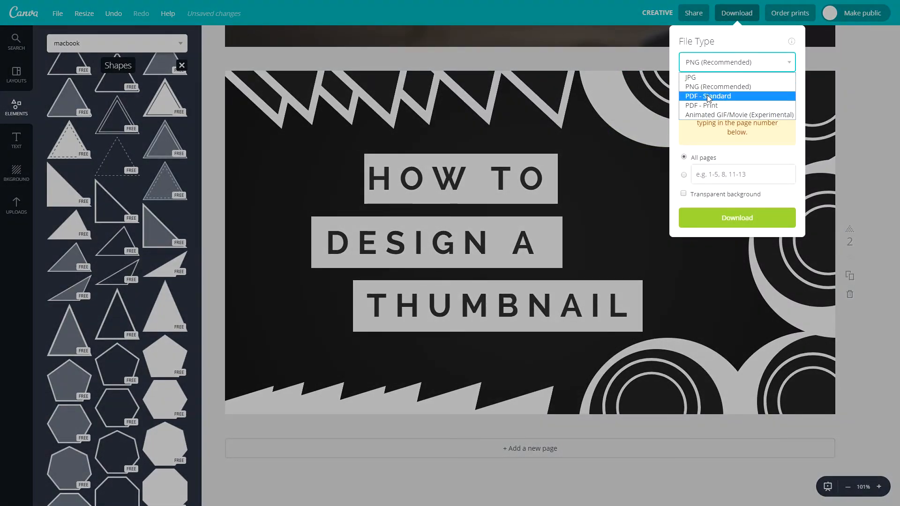
click(699, 64)
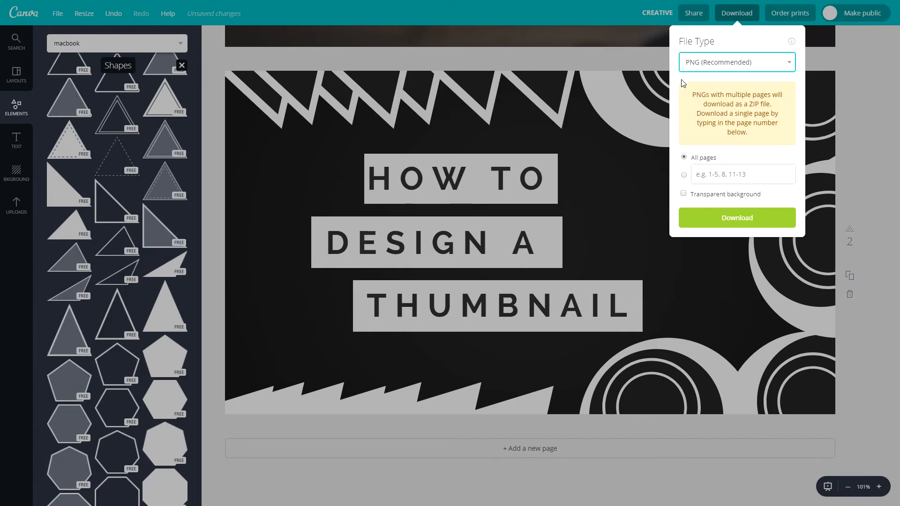
click(688, 174)
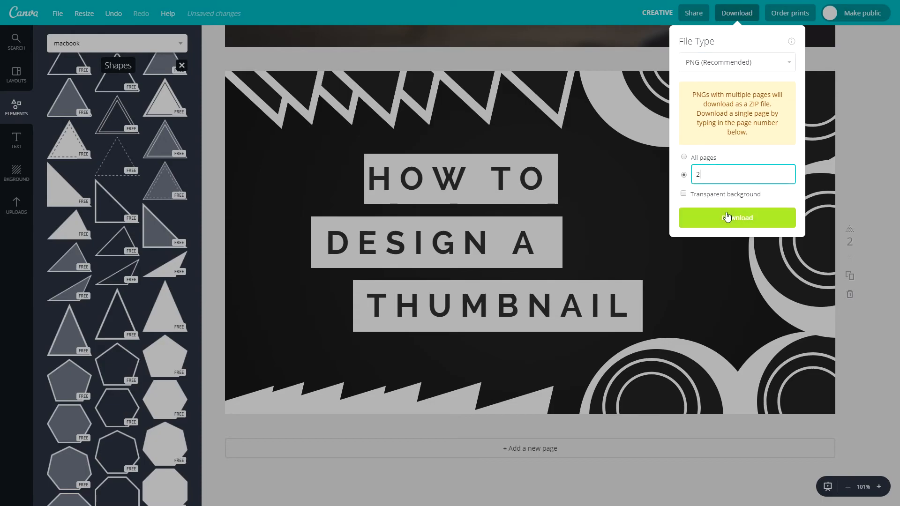
click(737, 61)
click(715, 96)
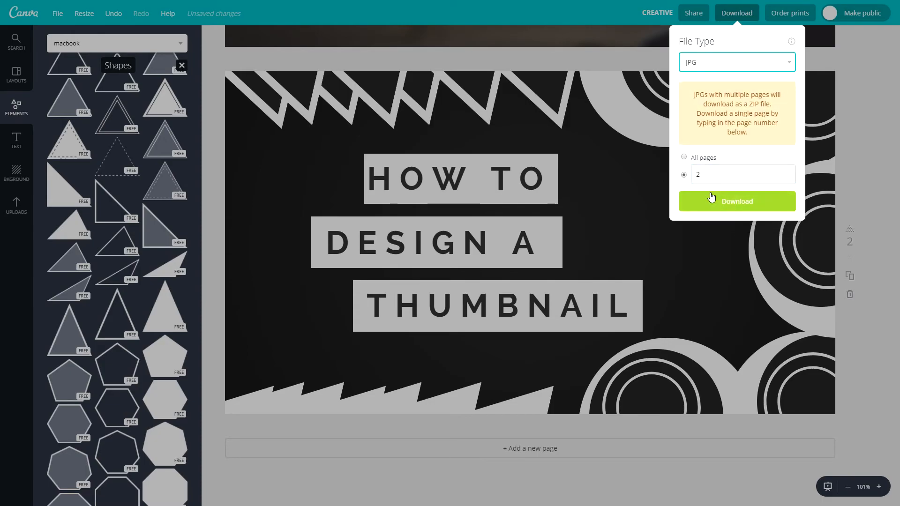